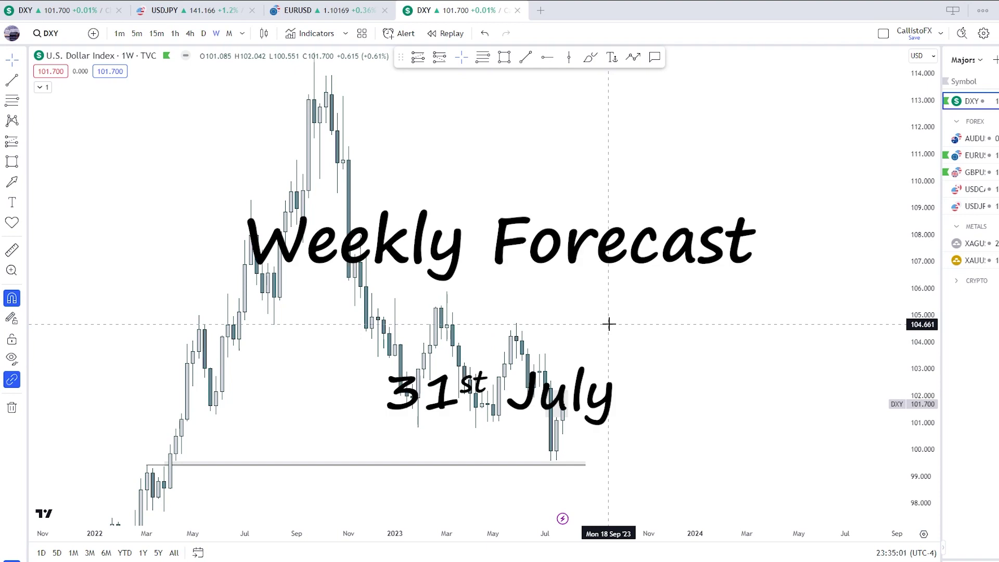
Review the weekly DXY drop towards the support line and the shaded zone, and switch the chart to the daily timeframe
{"action": "left_click_drag", "start_coordinate": [667, 315], "coordinate": [672, 289]}
{"action": "left_click_drag", "start_coordinate": [716, 263], "coordinate": [718, 225]}
{"action": "left_click_drag", "start_coordinate": [921, 313], "coordinate": [921, 253]}
{"action": "left_click_drag", "start_coordinate": [619, 326], "coordinate": [654, 294]}
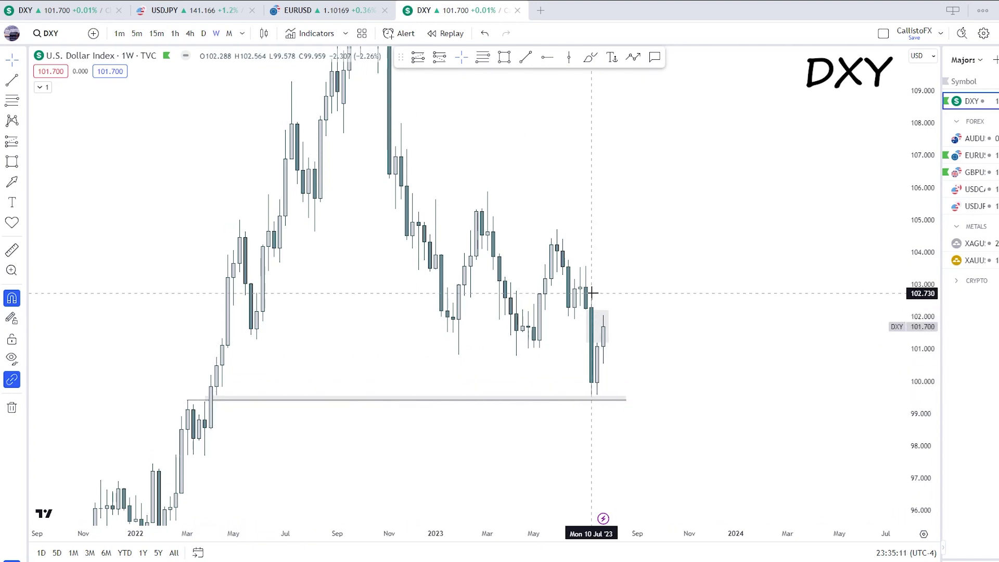
{"action": "left_click", "coordinate": [608, 327]}
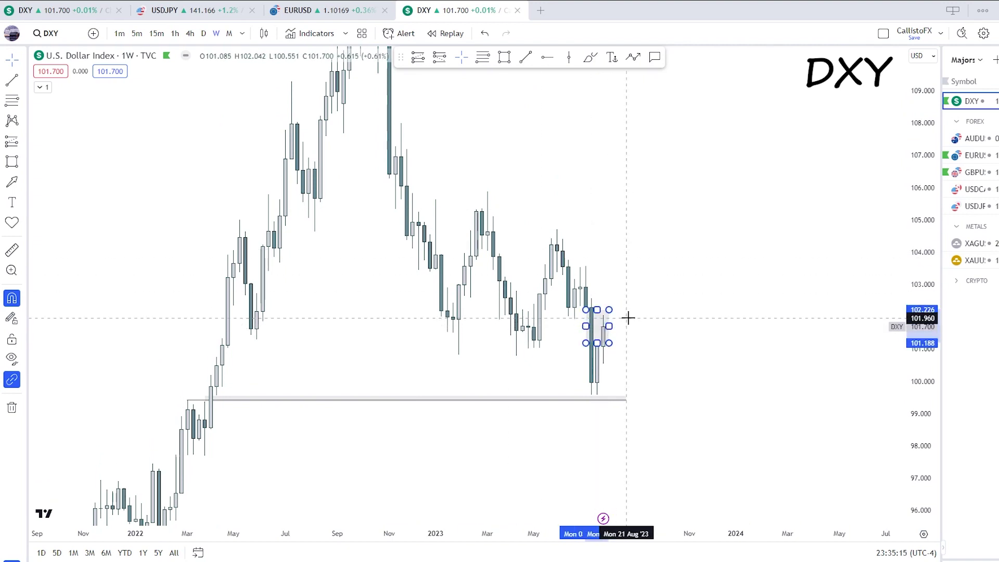
{"action": "left_click", "coordinate": [626, 317]}
{"action": "left_click", "coordinate": [204, 33]}
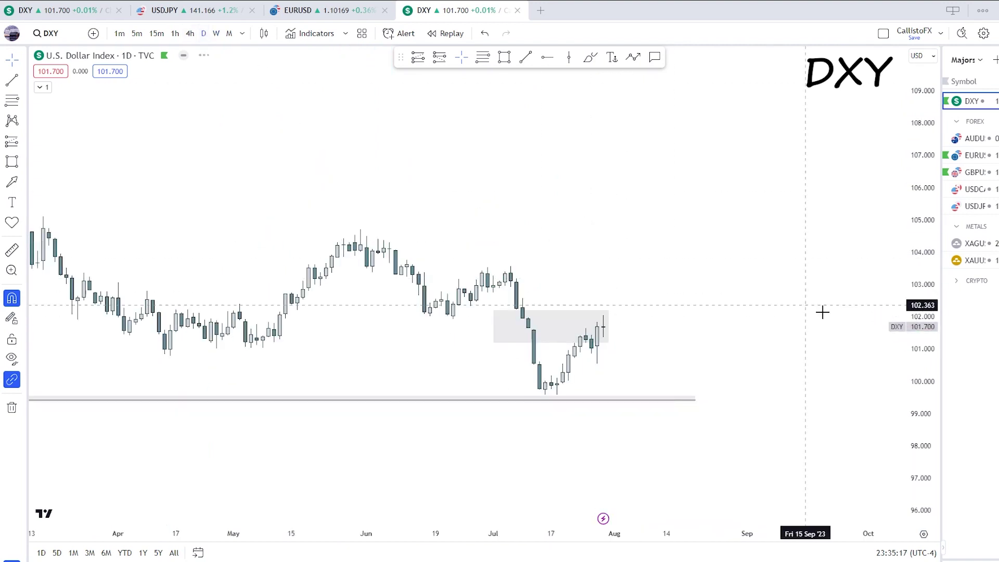
Draw a rectangle zone on the daily DXY chart from about 100.535 to 100.723, extending across the late-July candles
{"action": "left_click", "coordinate": [499, 58]}
{"action": "left_click", "coordinate": [558, 397]}
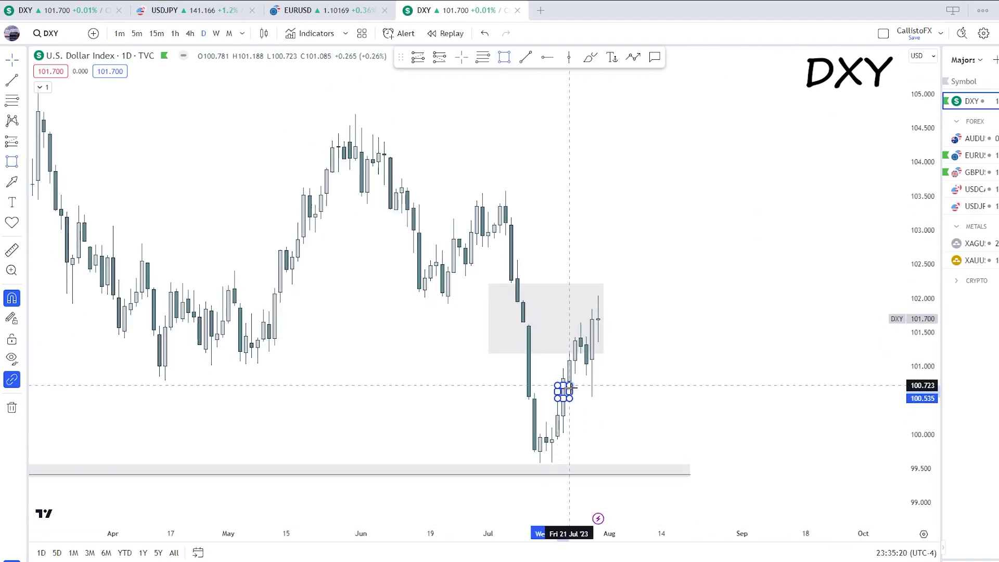
{"action": "left_click", "coordinate": [598, 386]}
{"action": "left_click", "coordinate": [620, 385]}
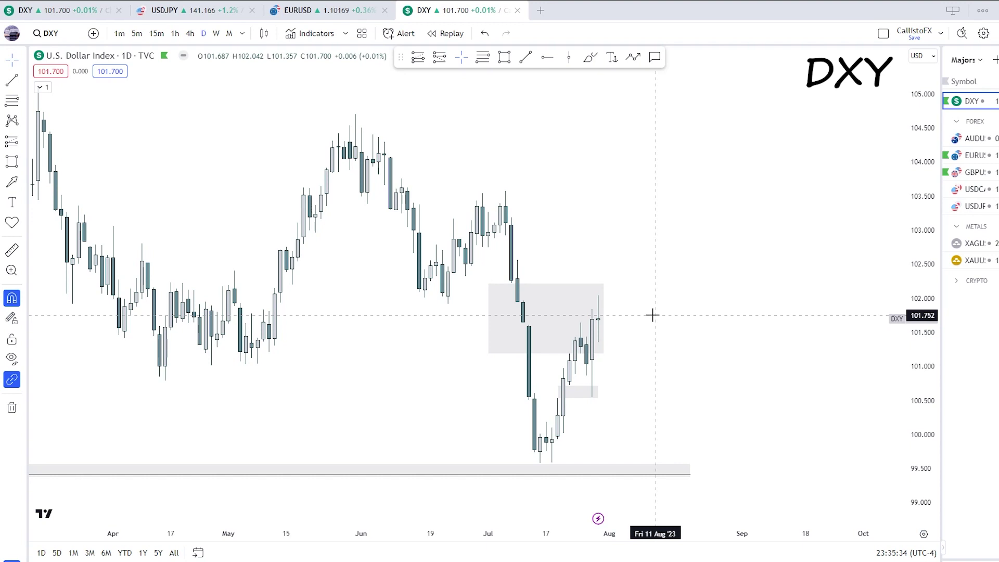
{"action": "left_click", "coordinate": [632, 55]}
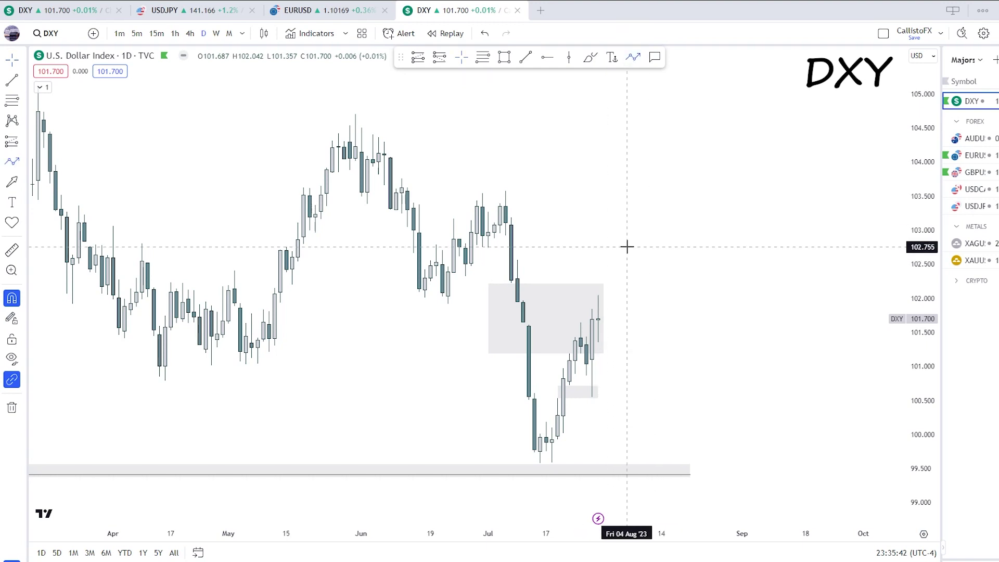
{"action": "left_click", "coordinate": [634, 60]}
{"action": "left_click", "coordinate": [635, 62]}
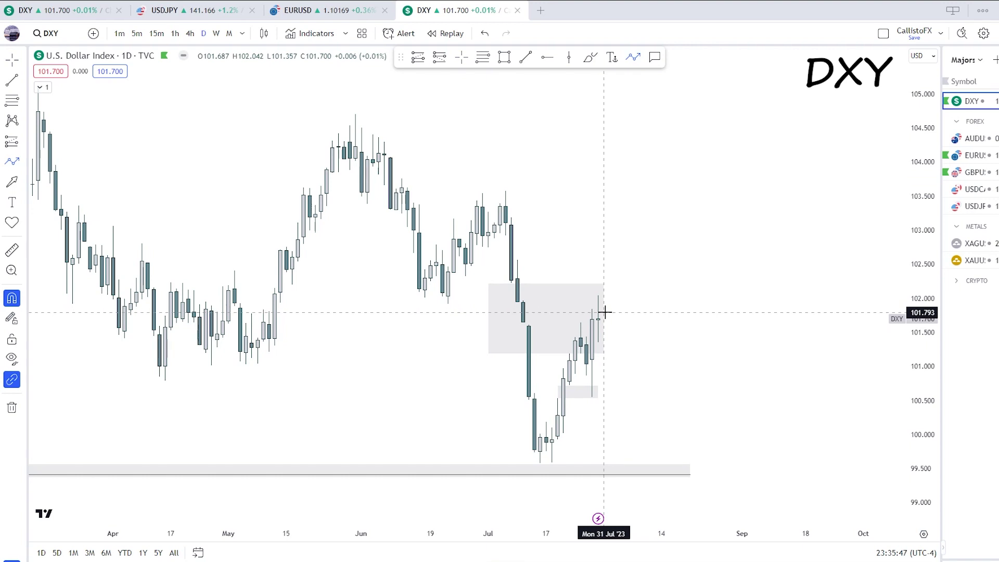
Switch DXY to the 4-hour timeframe and draw a rectangle zone from 100.895 to 101.487, starting at the large 27 July candle and ending past the latest one
{"action": "left_click", "coordinate": [190, 34]}
{"action": "left_click_drag", "start_coordinate": [920, 359], "coordinate": [897, 283]}
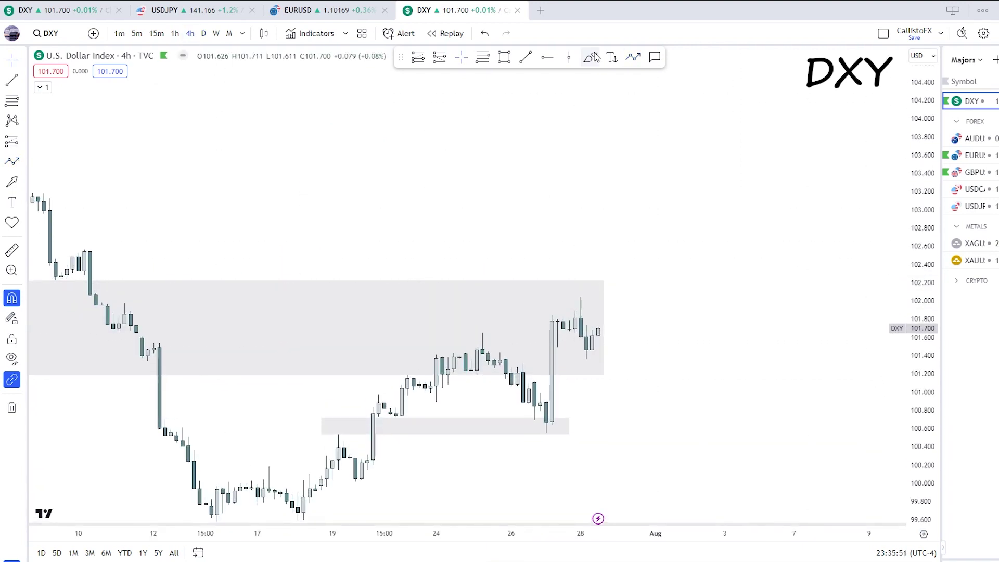
{"action": "left_click", "coordinate": [504, 58]}
{"action": "left_click", "coordinate": [547, 401]}
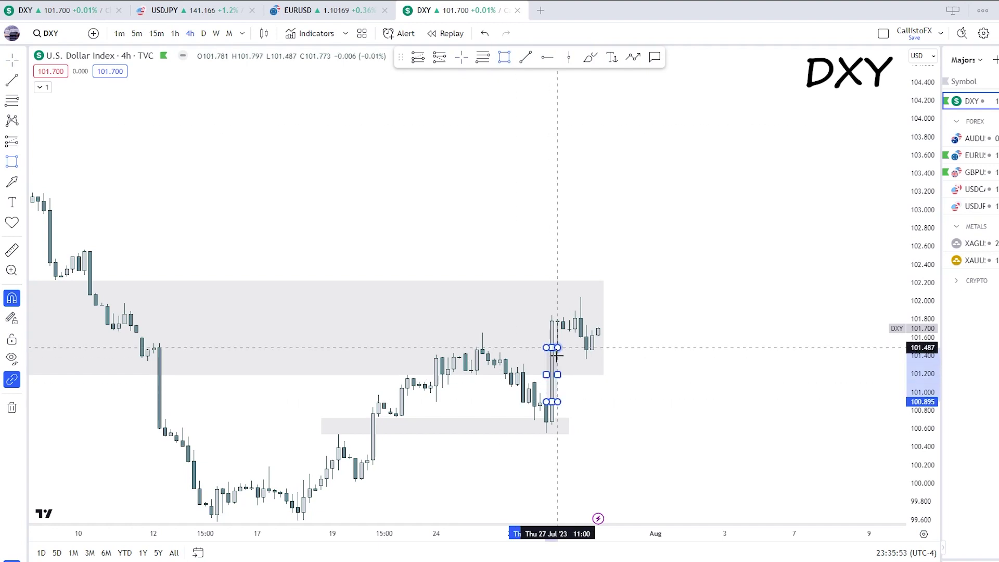
{"action": "left_click_drag", "start_coordinate": [558, 376], "coordinate": [606, 358]}
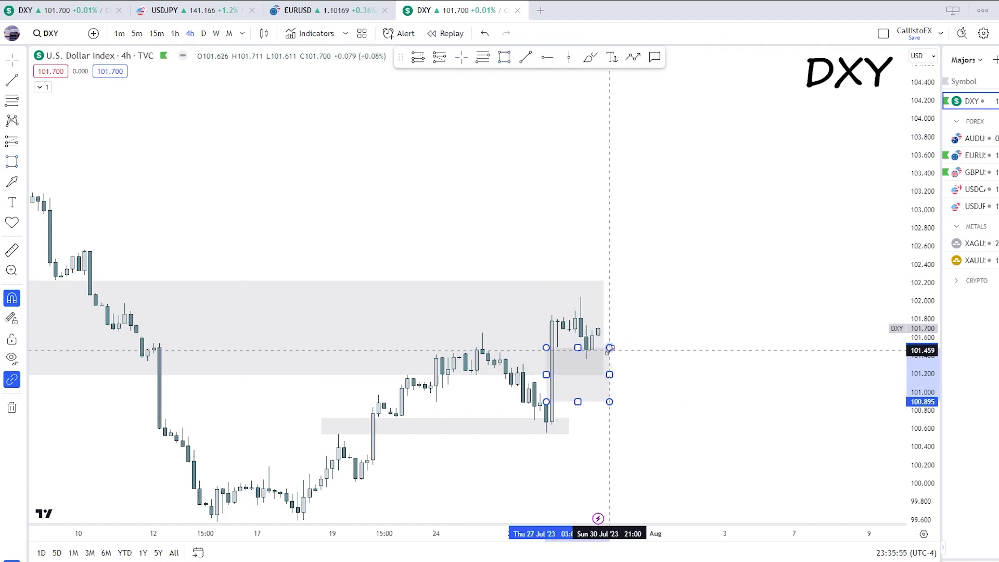
Draw a rising zigzag forecast path from the latest DXY candle at 101.700, ending with an arrow at about 104.4
{"action": "left_click", "coordinate": [634, 57]}
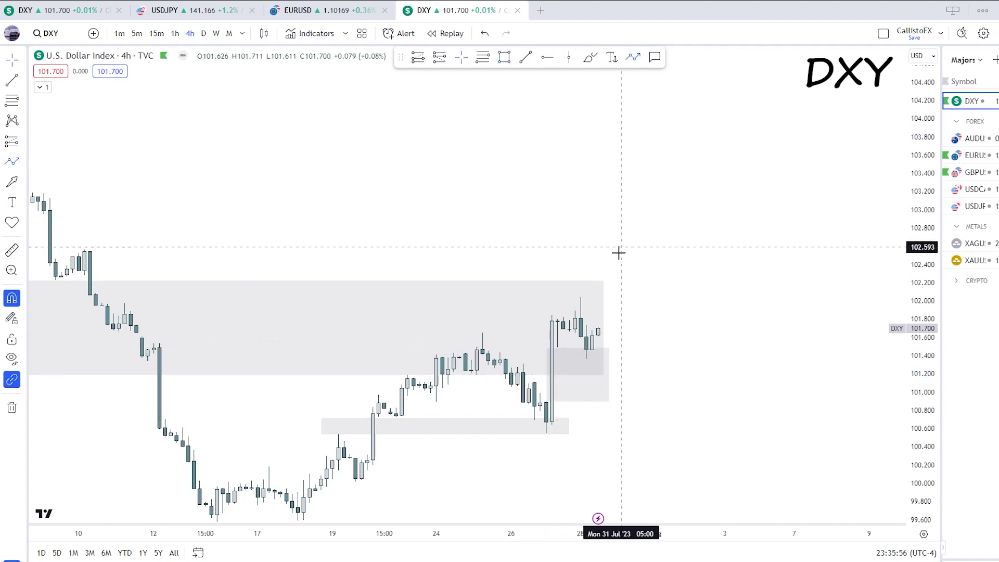
{"action": "left_click", "coordinate": [603, 328]}
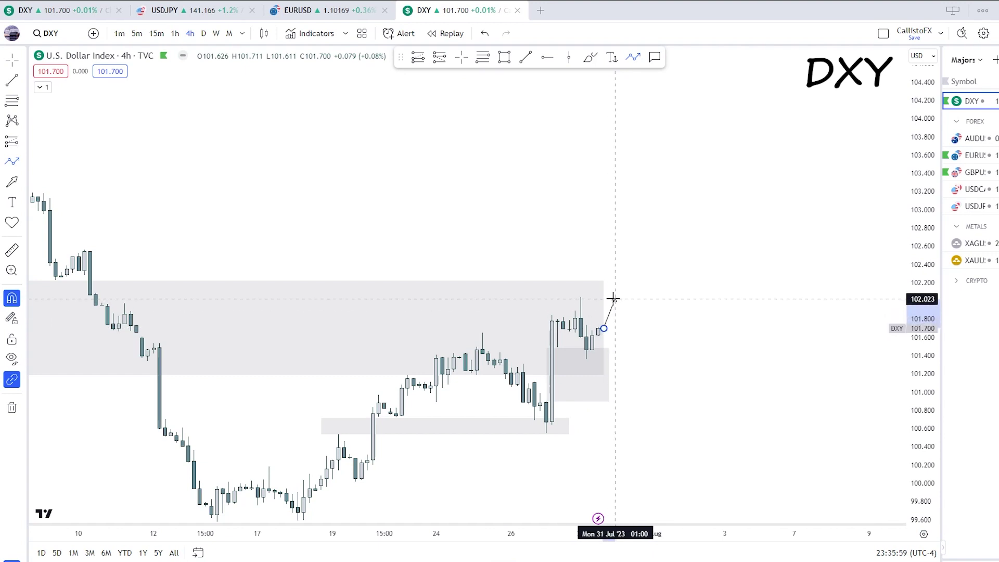
{"action": "left_click", "coordinate": [615, 298]}
{"action": "left_click", "coordinate": [627, 319]}
{"action": "left_click", "coordinate": [633, 276]}
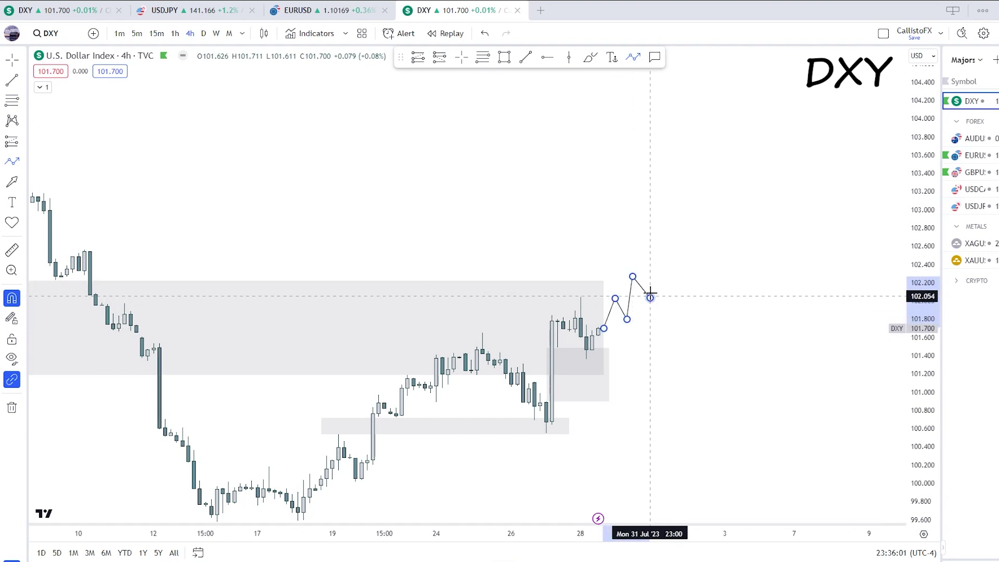
{"action": "left_click", "coordinate": [651, 297]}
{"action": "left_click", "coordinate": [719, 84]}
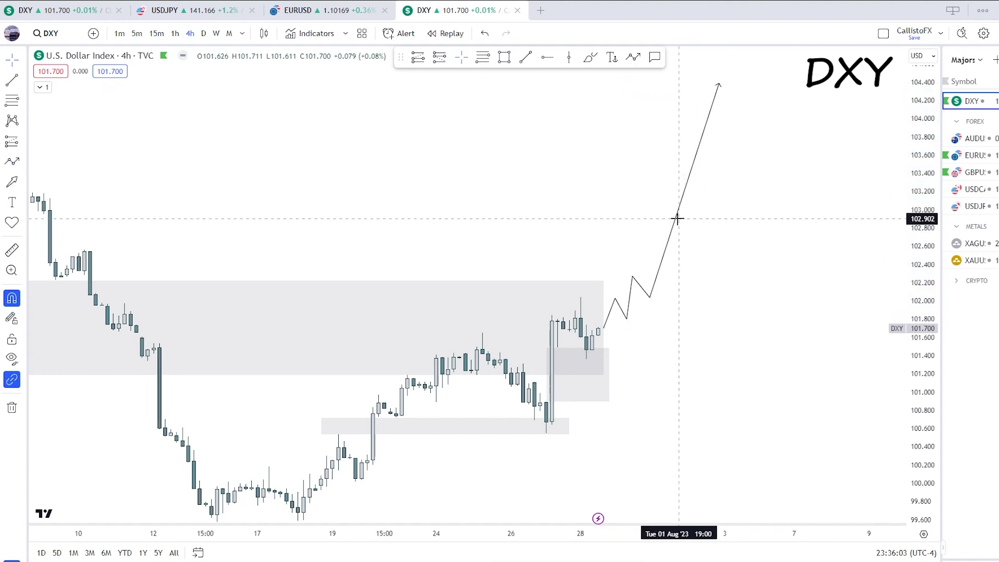
Open the AUDUSD chart on the weekly timeframe
{"action": "key", "text": "Down"}
{"action": "left_click", "coordinate": [216, 33]}
{"action": "left_click_drag", "start_coordinate": [908, 147], "coordinate": [881, 498]}
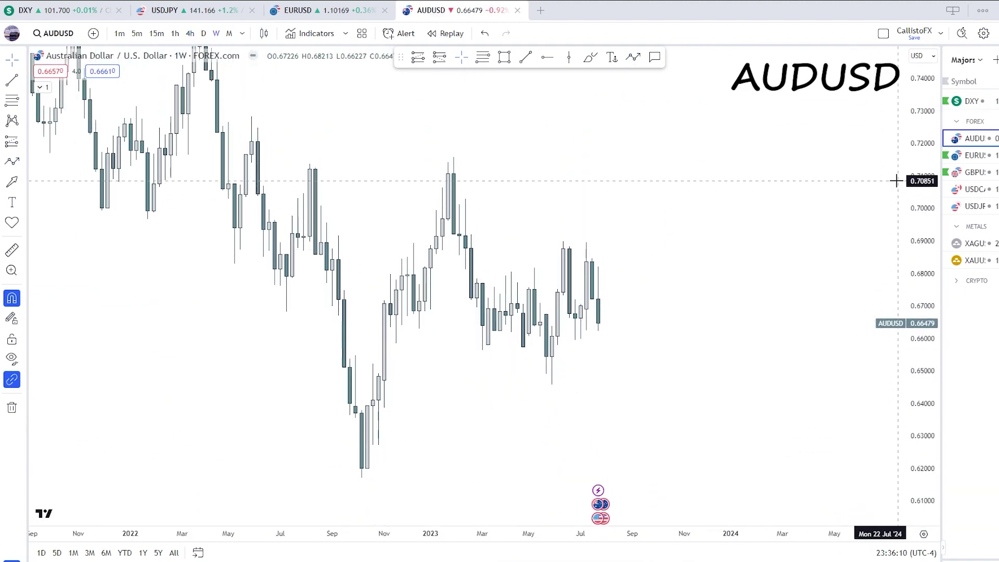
{"action": "left_click_drag", "start_coordinate": [899, 178], "coordinate": [907, 208]}
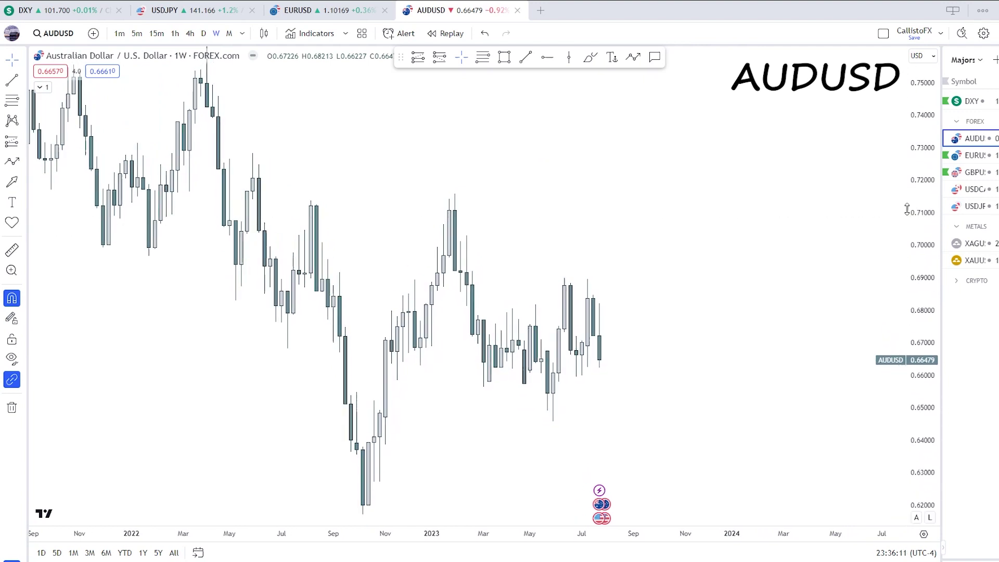
Mark the early-2023 AUDUSD high with a horizontal trend line and add a horizontal ray at 0.68791 from the 20 February 2023 candle
{"action": "left_click", "coordinate": [525, 57]}
{"action": "left_click", "coordinate": [455, 216]}
{"action": "left_click", "coordinate": [636, 227]}
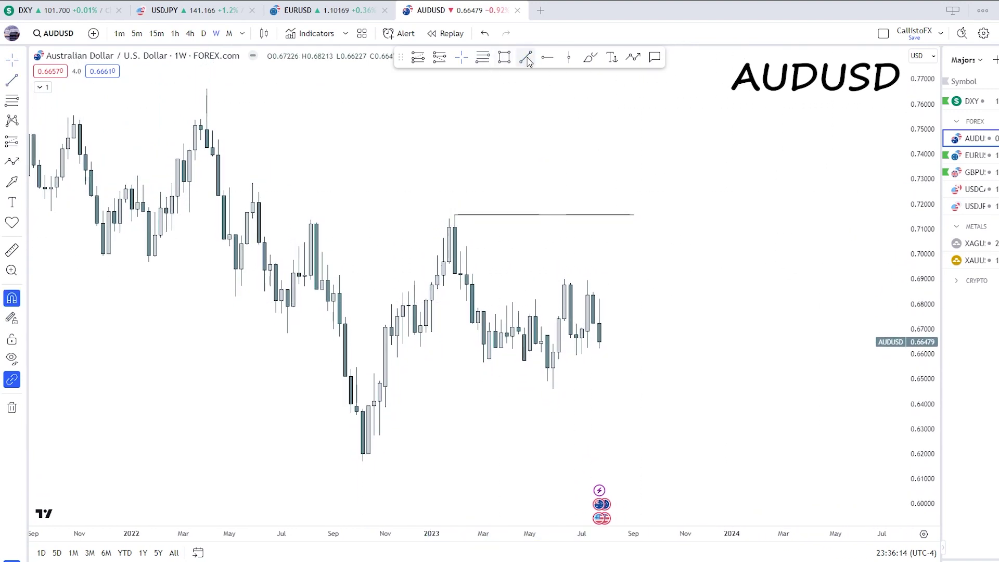
{"action": "left_click", "coordinate": [470, 283]}
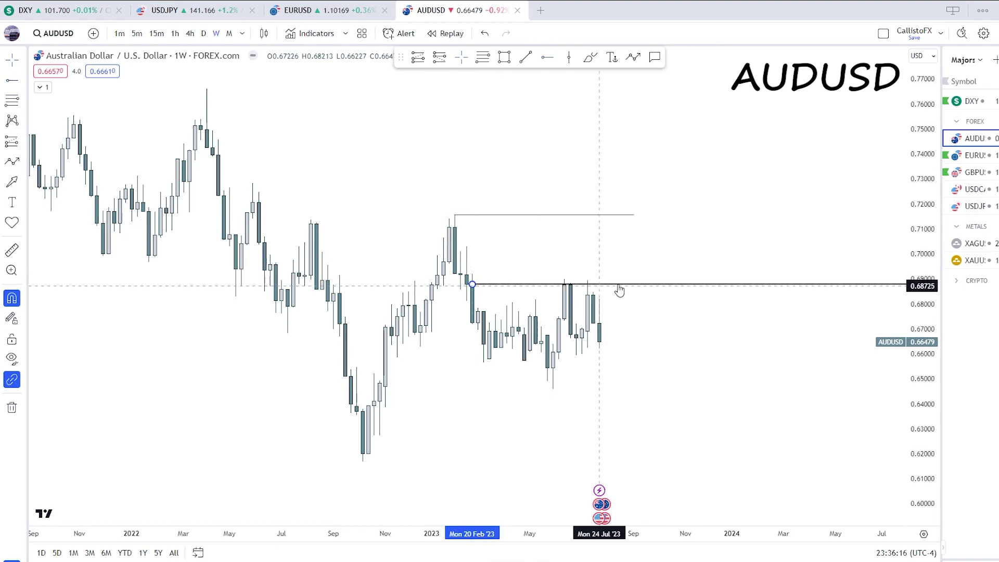
{"action": "left_click", "coordinate": [525, 58]}
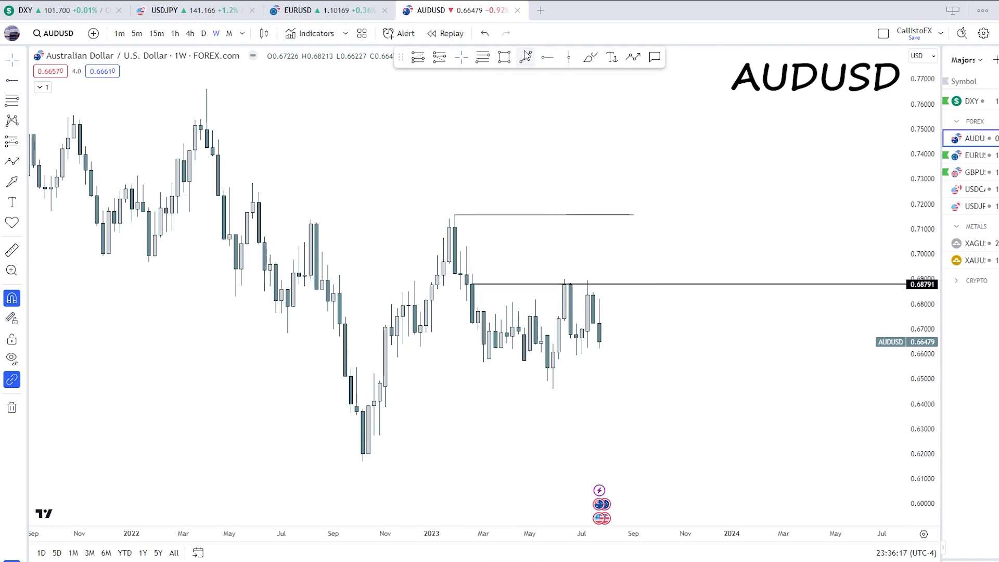
{"action": "left_click", "coordinate": [484, 362]}
{"action": "left_click", "coordinate": [721, 356]}
{"action": "key", "text": "Delete"}
Add a horizontal ray at 0.65645 from the March 2023 low on the weekly AUDUSD chart
{"action": "left_click", "coordinate": [547, 57]}
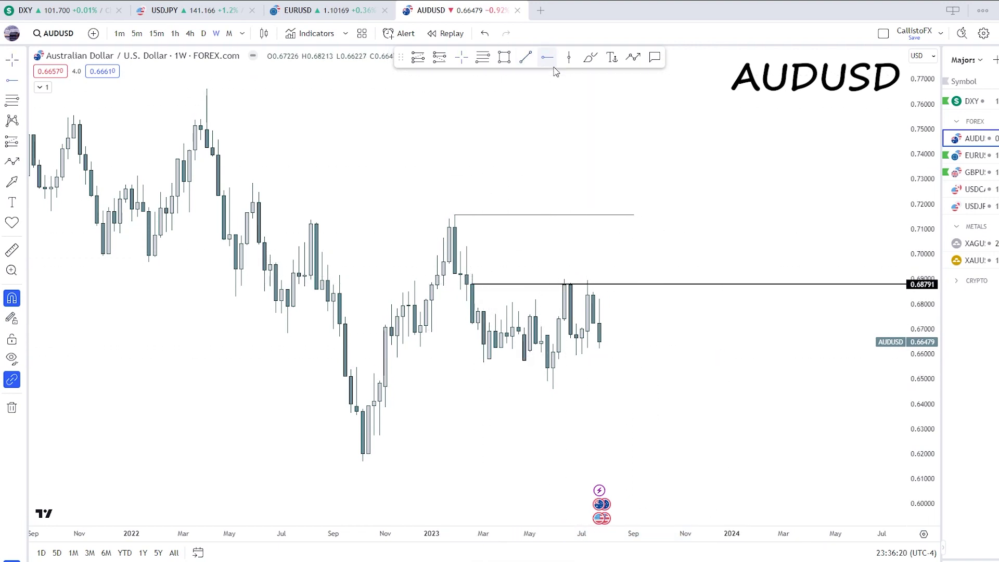
{"action": "left_click", "coordinate": [482, 374]}
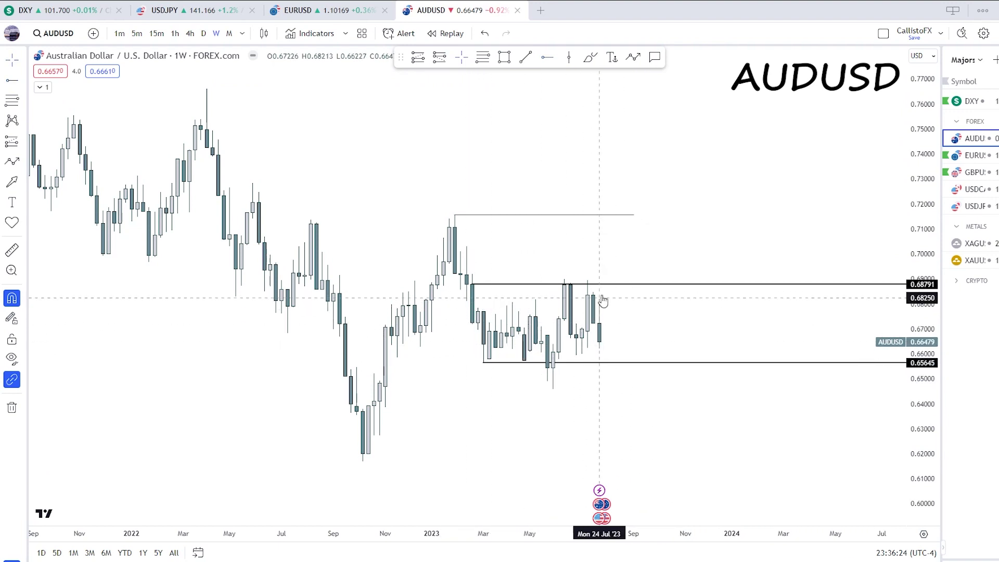
Review AUDUSD price action between the two rays on the daily and weekly timeframes, and switch the chart to 4 hours
{"action": "left_click", "coordinate": [205, 34]}
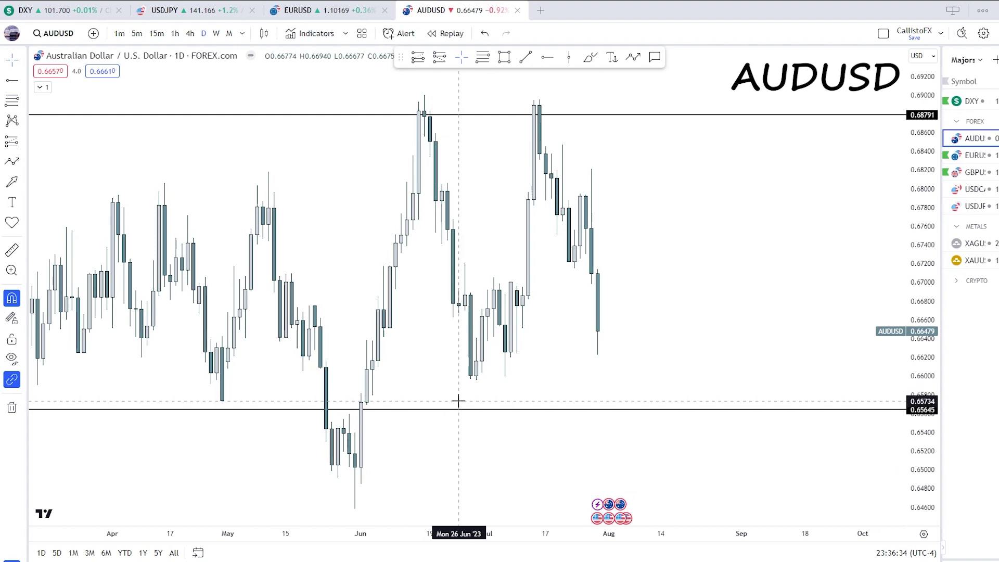
{"action": "left_click", "coordinate": [214, 35]}
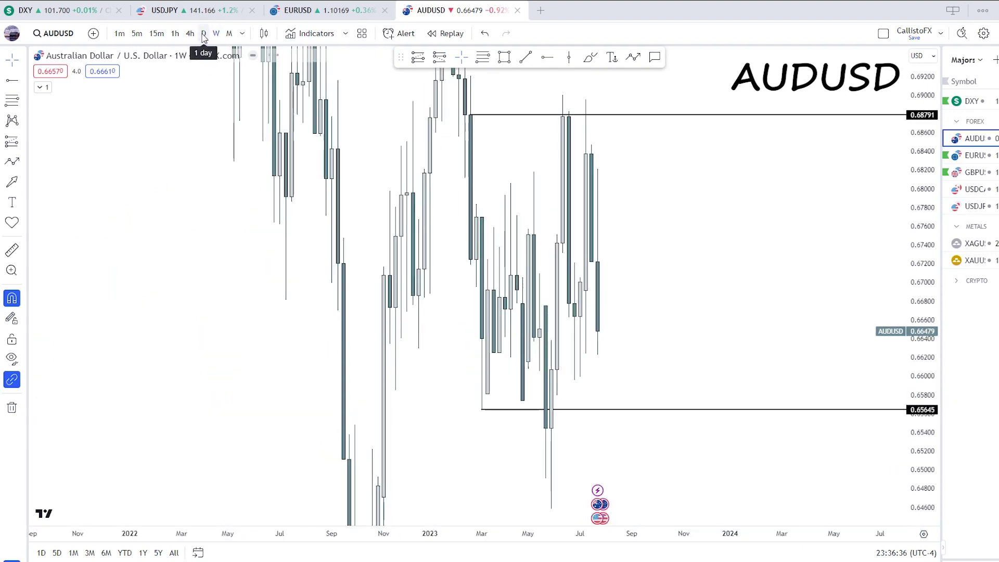
{"action": "left_click", "coordinate": [191, 34]}
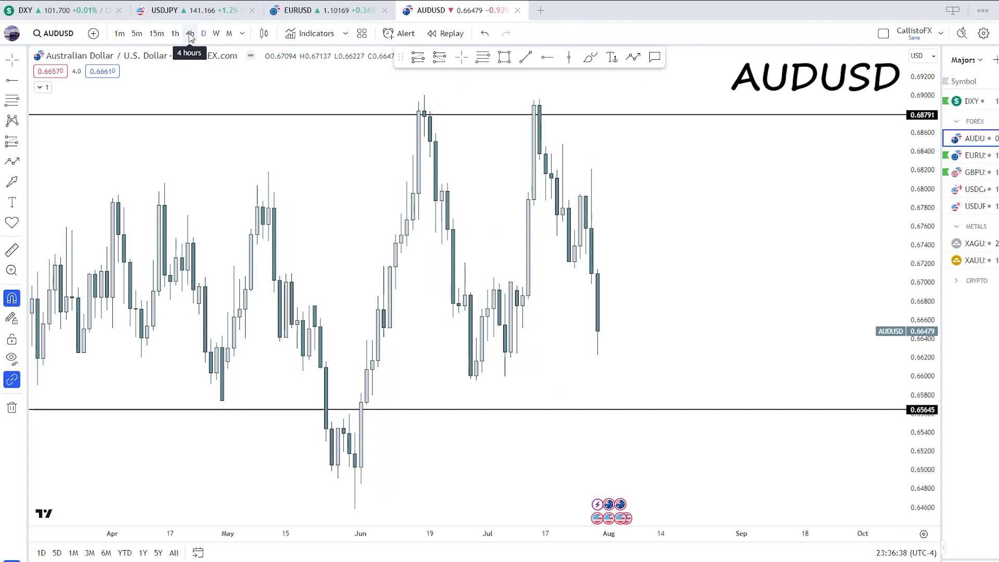
{"action": "scroll", "coordinate": [465, 224], "scroll_direction": "up", "scroll_amount": 6}
{"action": "scroll", "coordinate": [583, 289], "scroll_direction": "down", "scroll_amount": 3}
{"action": "scroll", "coordinate": [583, 289], "scroll_direction": "up", "scroll_amount": 4}
{"action": "scroll", "coordinate": [583, 288], "scroll_direction": "up", "scroll_amount": 4}
{"action": "left_click_drag", "start_coordinate": [584, 288], "coordinate": [520, 268]}
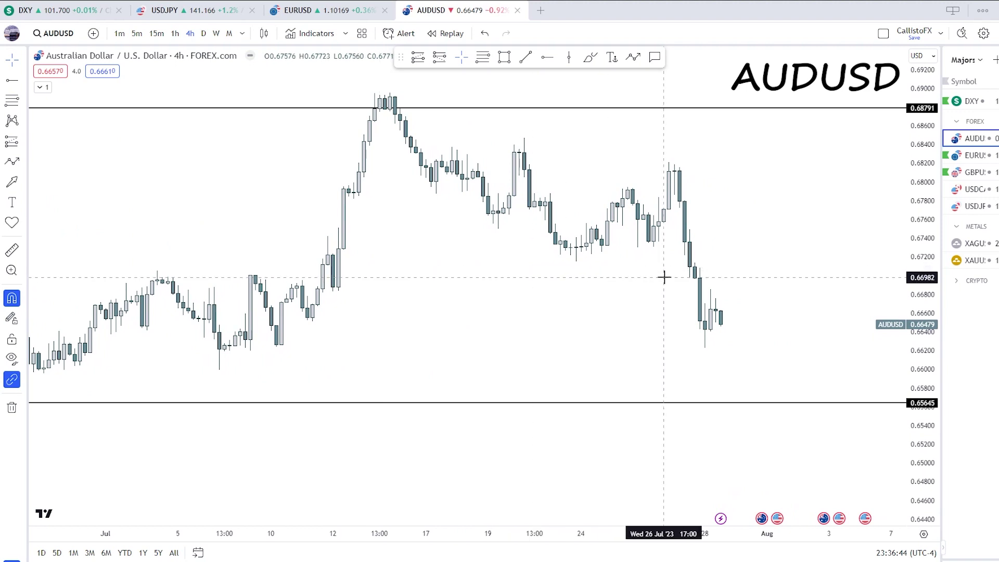
{"action": "left_click_drag", "start_coordinate": [665, 277], "coordinate": [559, 279]}
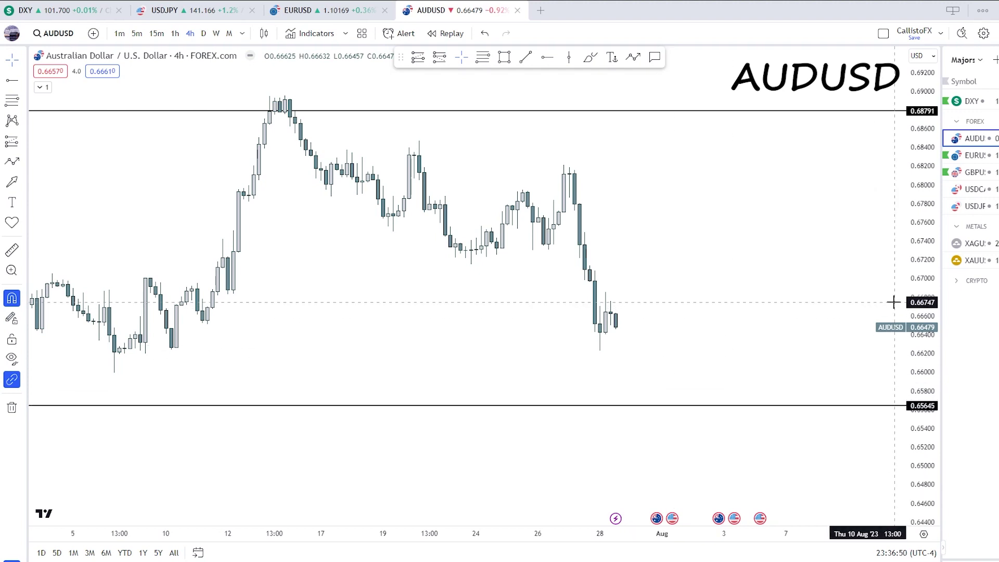
Draw a rectangle zone on the 4-hour AUDUSD chart from about 0.6671 to 0.6696, above the latest candles
{"action": "left_click_drag", "start_coordinate": [909, 299], "coordinate": [909, 245]}
{"action": "left_click", "coordinate": [505, 57]}
{"action": "left_click_drag", "start_coordinate": [589, 295], "coordinate": [626, 295]}
{"action": "left_click", "coordinate": [647, 292]}
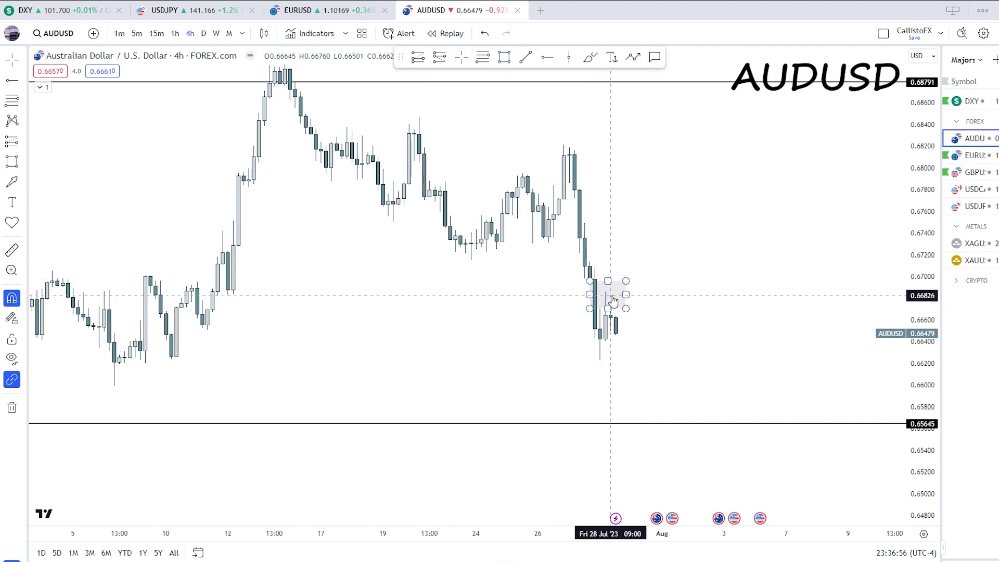
Draw a falling zigzag forecast path from the latest AUDUSD candle, ending with an arrow on the 0.65645 ray
{"action": "left_click", "coordinate": [634, 57]}
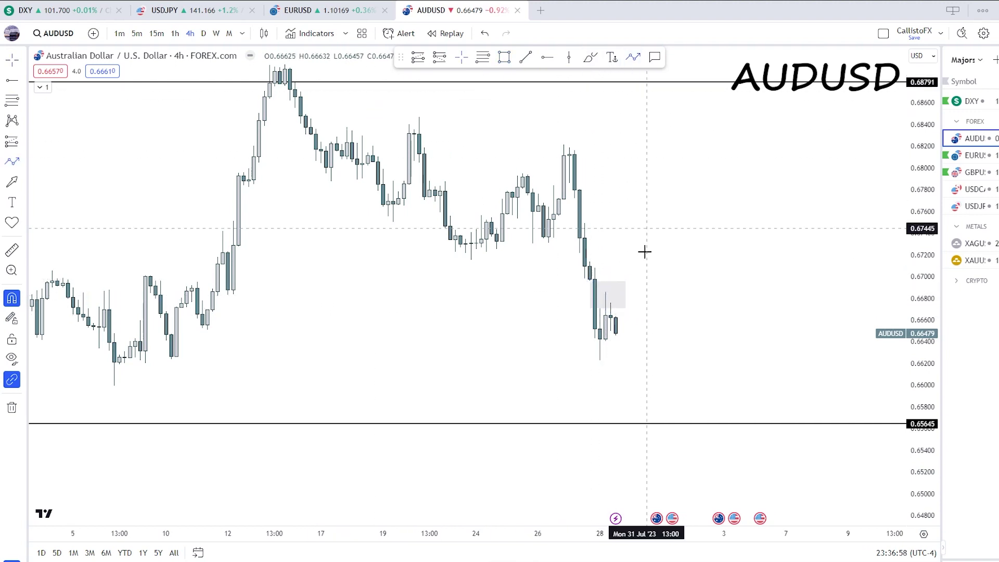
{"action": "left_click", "coordinate": [621, 323]}
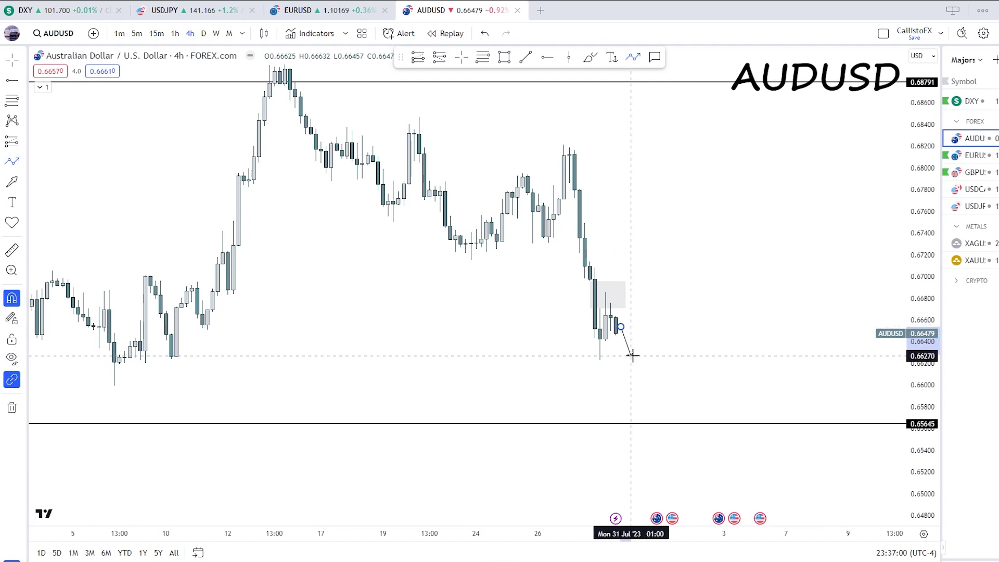
{"action": "left_click", "coordinate": [631, 359]}
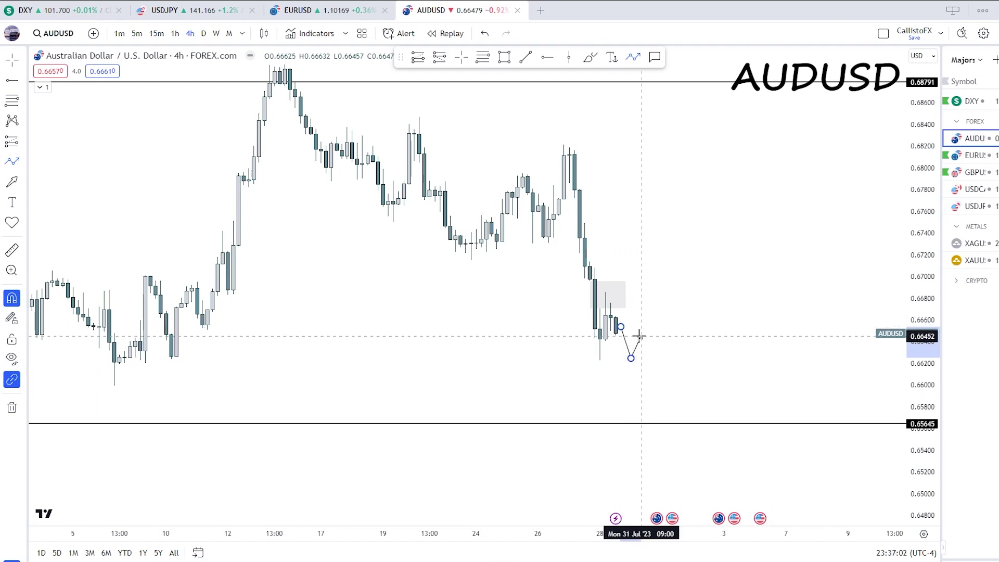
{"action": "left_click", "coordinate": [642, 338]}
{"action": "left_click", "coordinate": [653, 369]}
{"action": "left_click", "coordinate": [657, 355]}
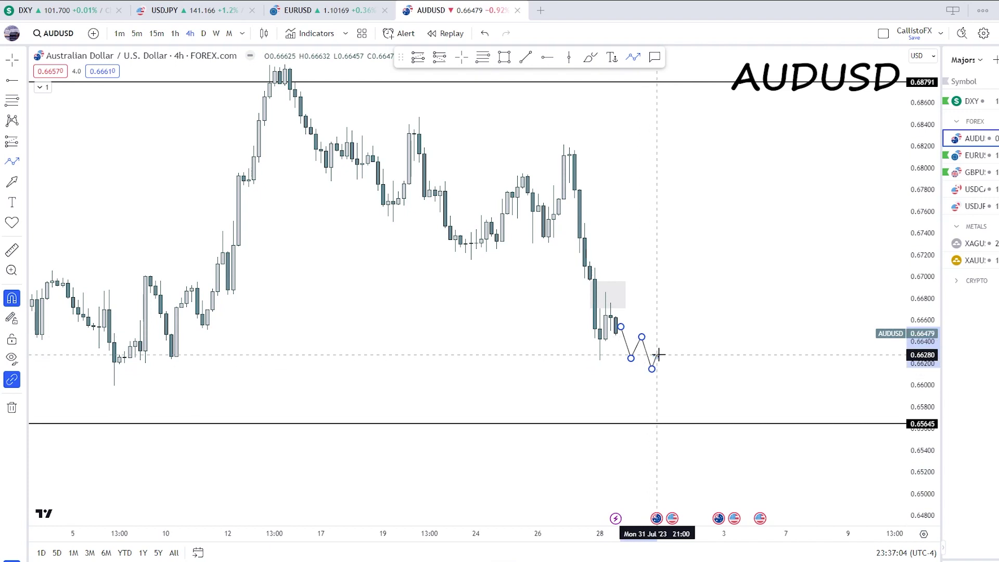
{"action": "double_click", "coordinate": [689, 423]}
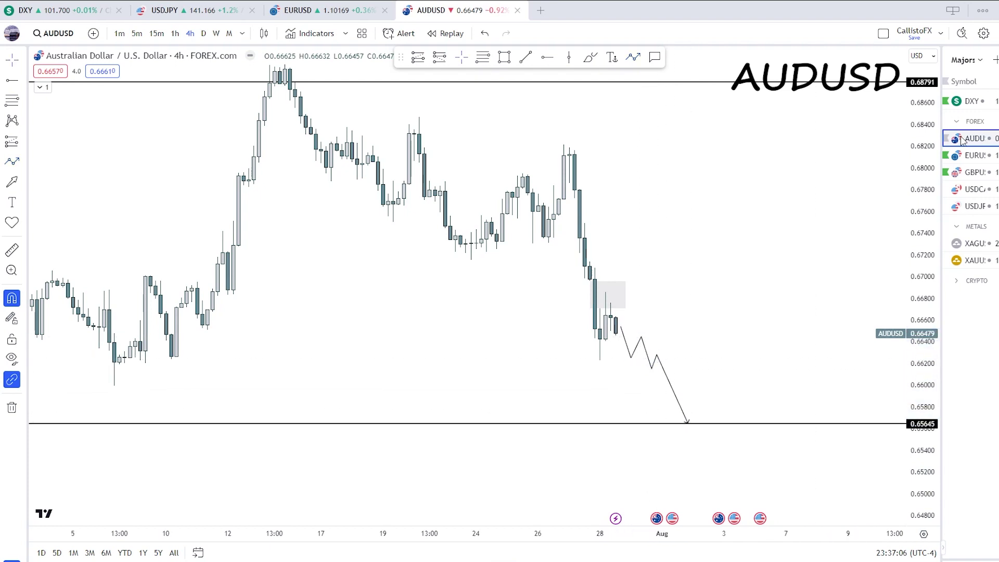
Open the EURUSD chart on the weekly timeframe
{"action": "left_click", "coordinate": [981, 155]}
{"action": "left_click", "coordinate": [217, 33]}
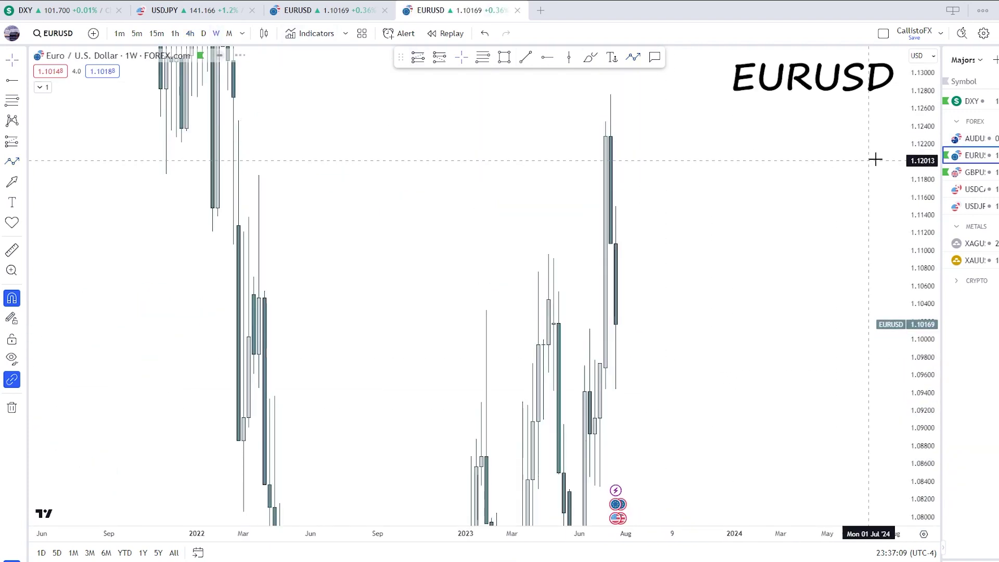
{"action": "left_click_drag", "start_coordinate": [792, 352], "coordinate": [816, 296]}
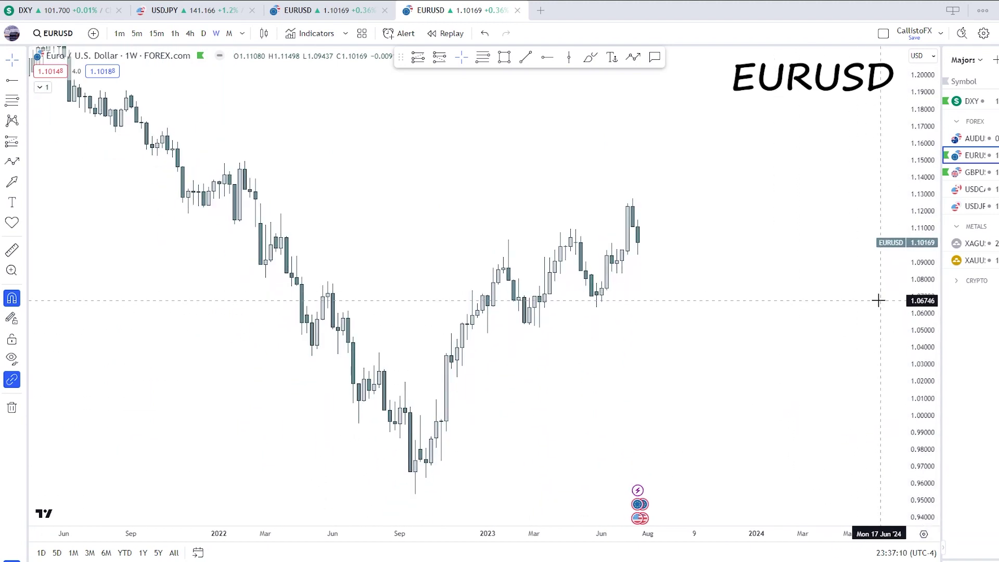
{"action": "left_click_drag", "start_coordinate": [711, 341], "coordinate": [720, 333]}
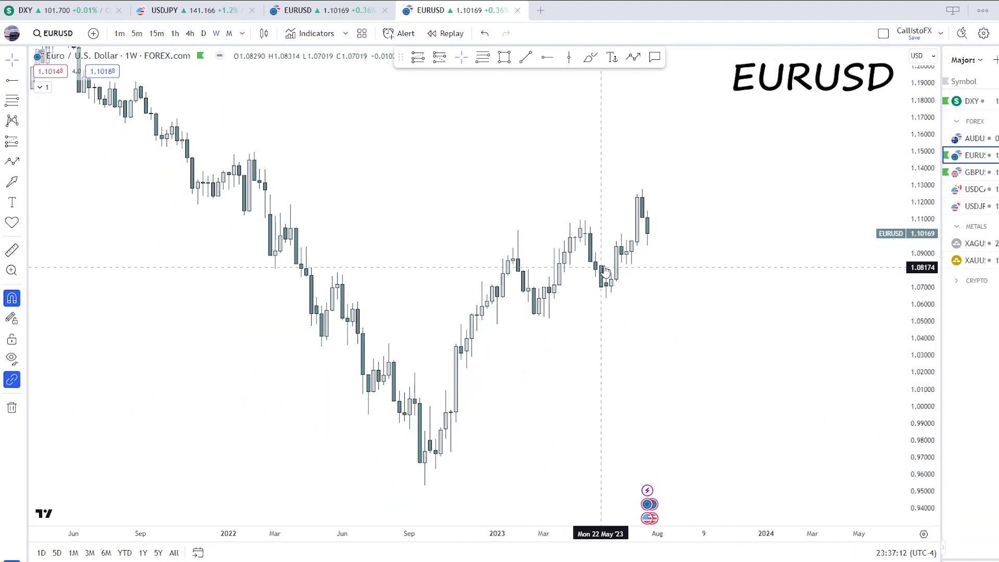
Draw a rectangle zone on the weekly EURUSD chart from about 1.0973 to 1.1108, extending to the latest candle
{"action": "left_click_drag", "start_coordinate": [913, 274], "coordinate": [914, 201]}
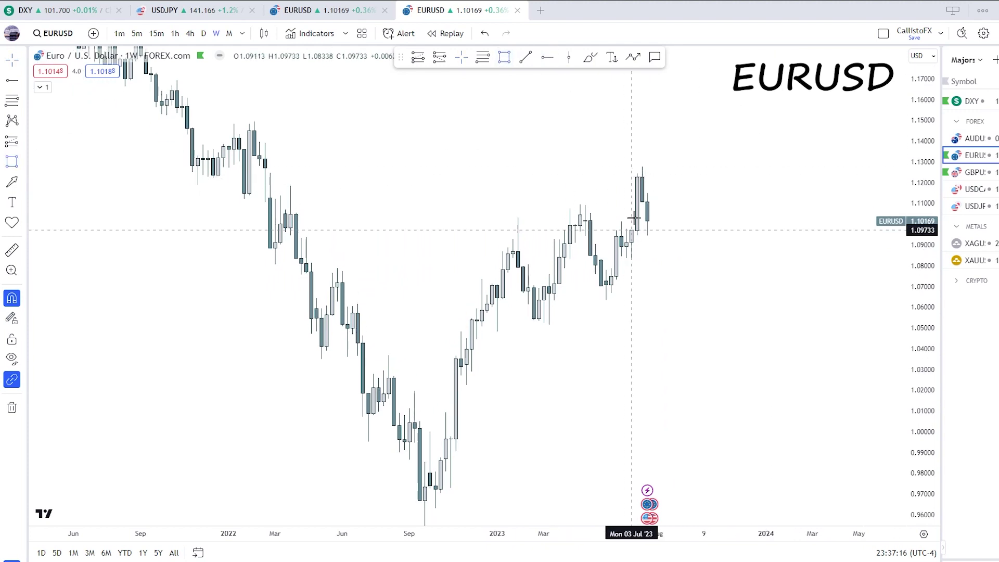
{"action": "mouse_move", "coordinate": [631, 230]}
{"action": "left_mouse_down"}
{"action": "mouse_move", "coordinate": [643, 201]}
{"action": "mouse_move", "coordinate": [650, 217]}
{"action": "left_mouse_up"}
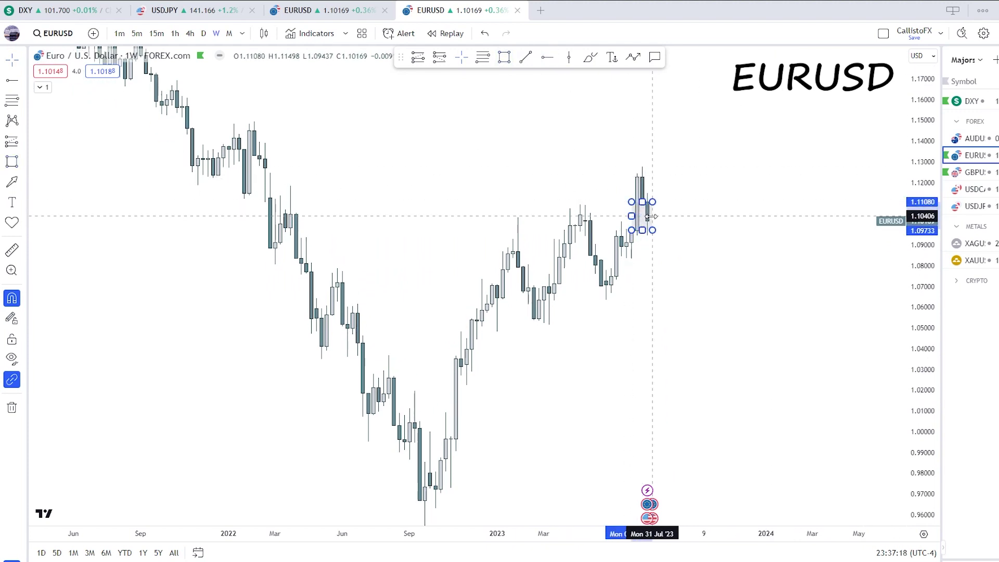
{"action": "left_click", "coordinate": [679, 210]}
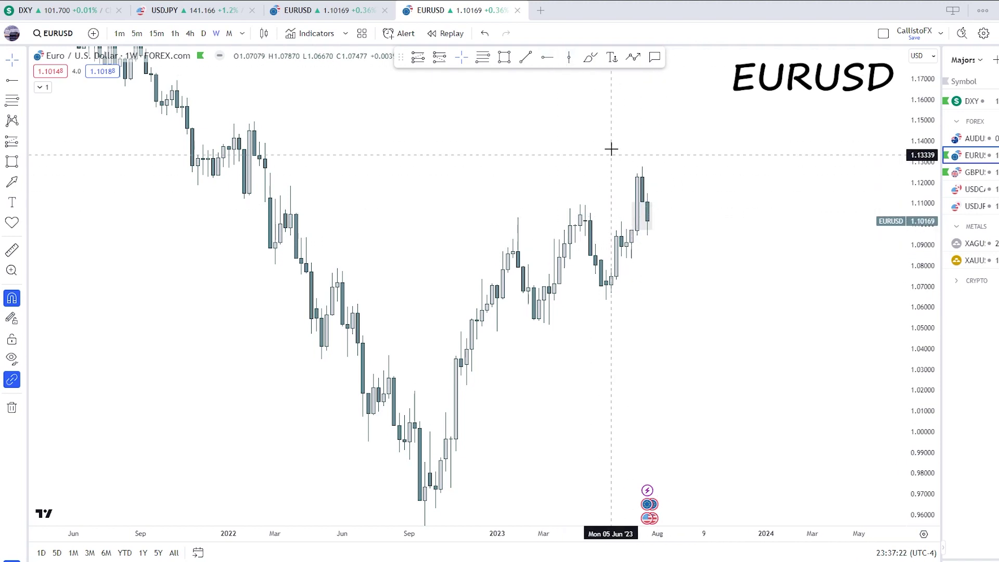
Draw a short horizontal trend line at about 1.1012 through the EURUSD zone, from the mid-June high to the latest candle
{"action": "left_click", "coordinate": [525, 57]}
{"action": "left_click", "coordinate": [622, 221]}
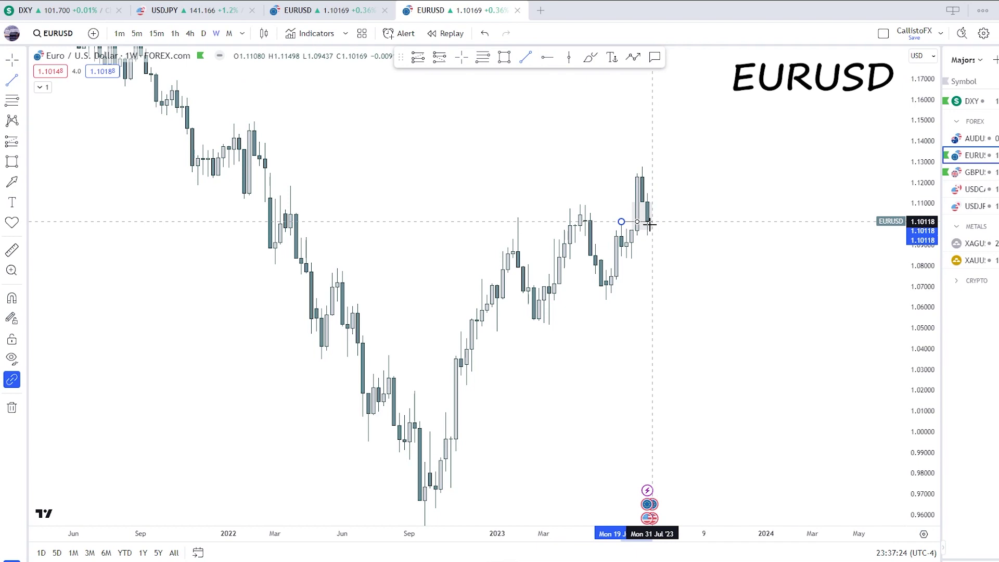
{"action": "left_click", "coordinate": [650, 225], "text": "shift"}
{"action": "left_click", "coordinate": [665, 208]}
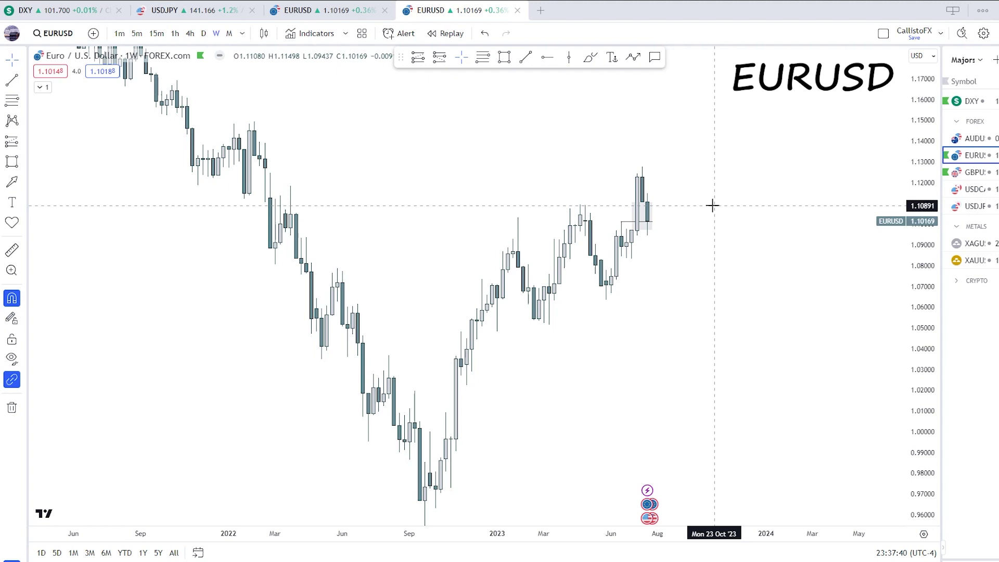
Review how EURUSD price behaves around the zone and its trend line on the daily timeframe
{"action": "left_click", "coordinate": [204, 33]}
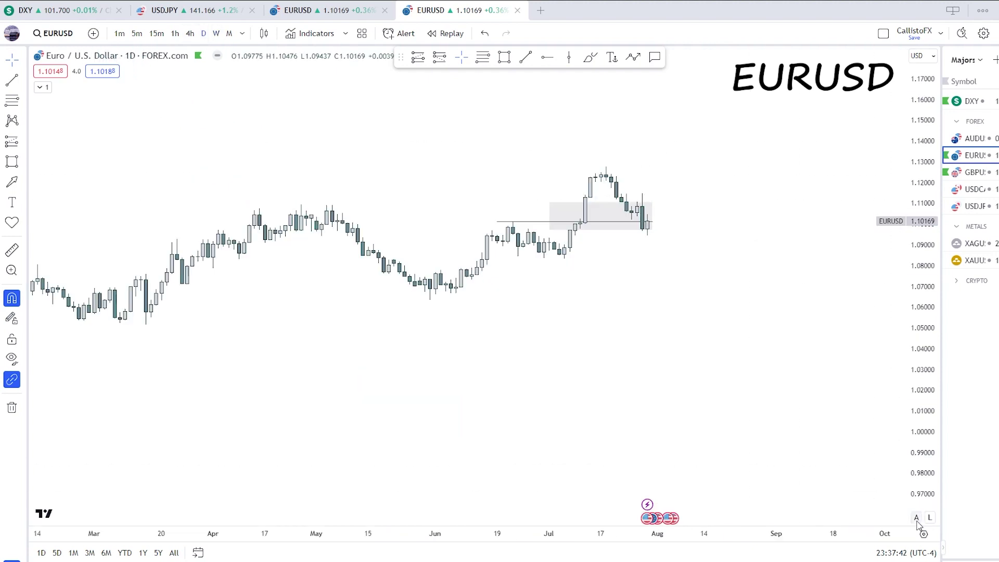
{"action": "left_click", "coordinate": [917, 520]}
{"action": "left_click_drag", "start_coordinate": [808, 296], "coordinate": [810, 325]}
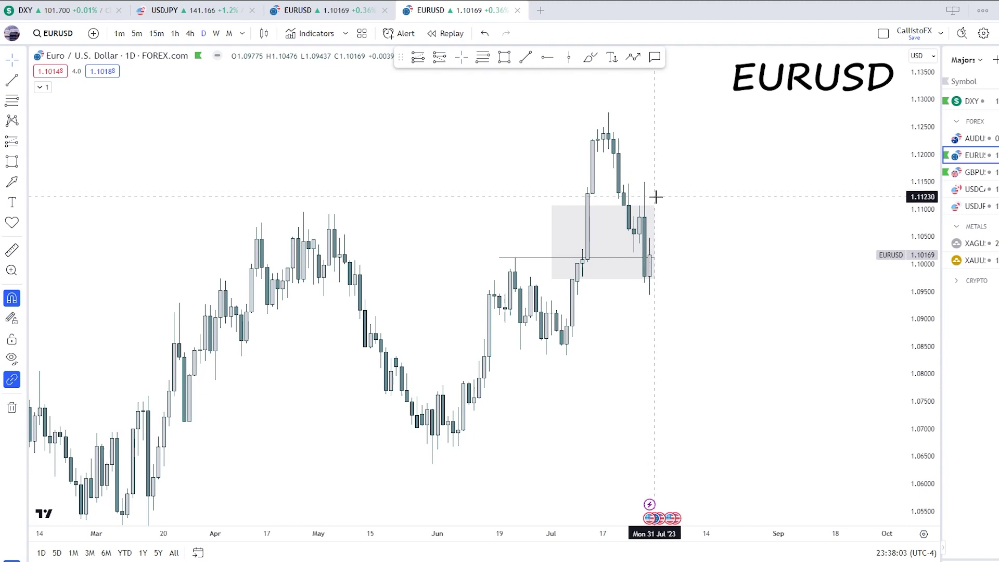
{"action": "left_click", "coordinate": [630, 59]}
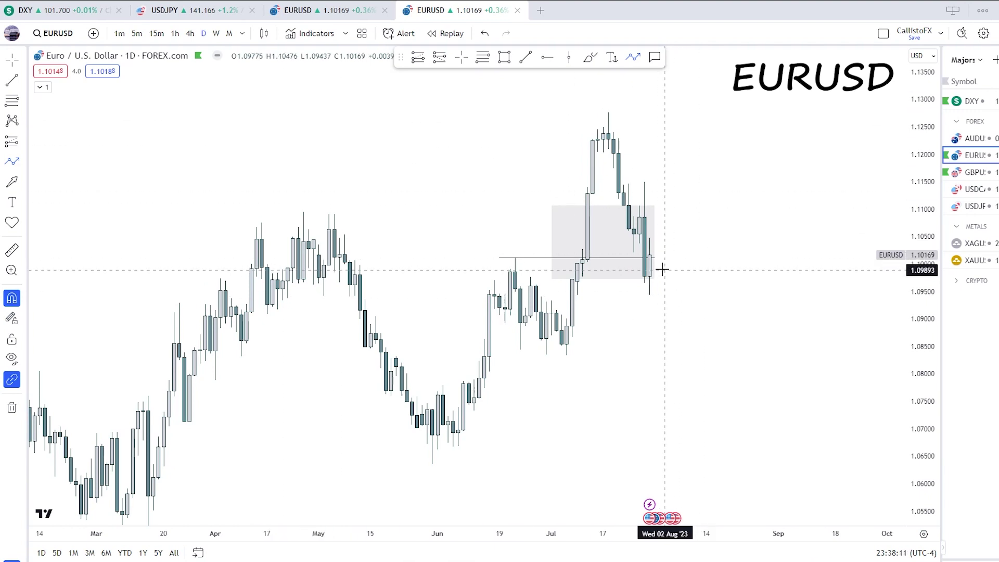
On the 4-hour EURUSD chart, draw a smaller rectangle zone from about 1.1010 to 1.1048 and extend it to the larger zone's end
{"action": "left_click", "coordinate": [190, 33]}
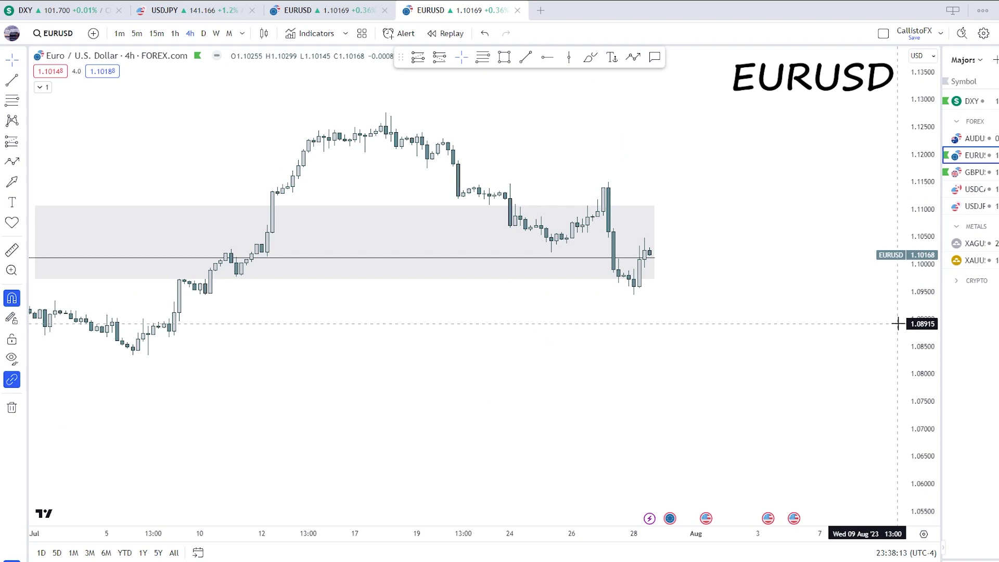
{"action": "left_click_drag", "start_coordinate": [918, 321], "coordinate": [918, 229]}
{"action": "left_click", "coordinate": [503, 57]}
{"action": "left_click", "coordinate": [608, 220]}
{"action": "left_click", "coordinate": [619, 249]}
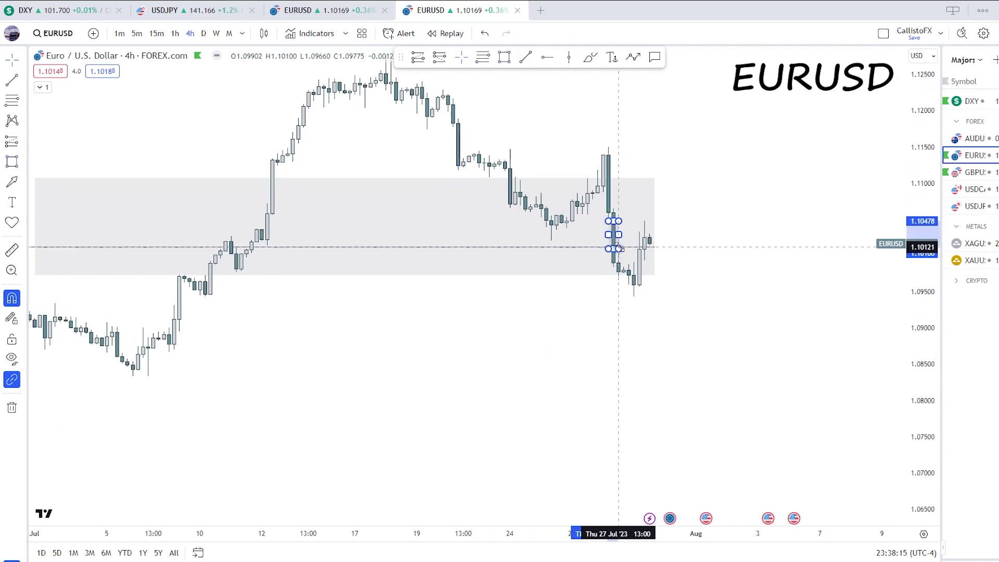
{"action": "left_click", "coordinate": [654, 274]}
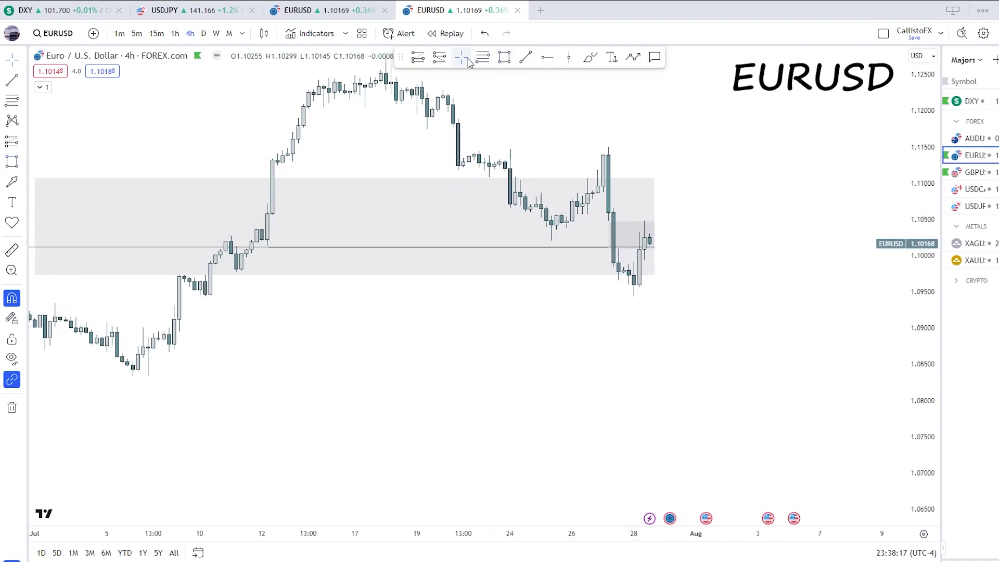
Draw a falling zigzag forecast path from the latest EURUSD candle, ending with an arrow at about 1.0806
{"action": "left_click", "coordinate": [632, 58]}
{"action": "left_click", "coordinate": [660, 243]}
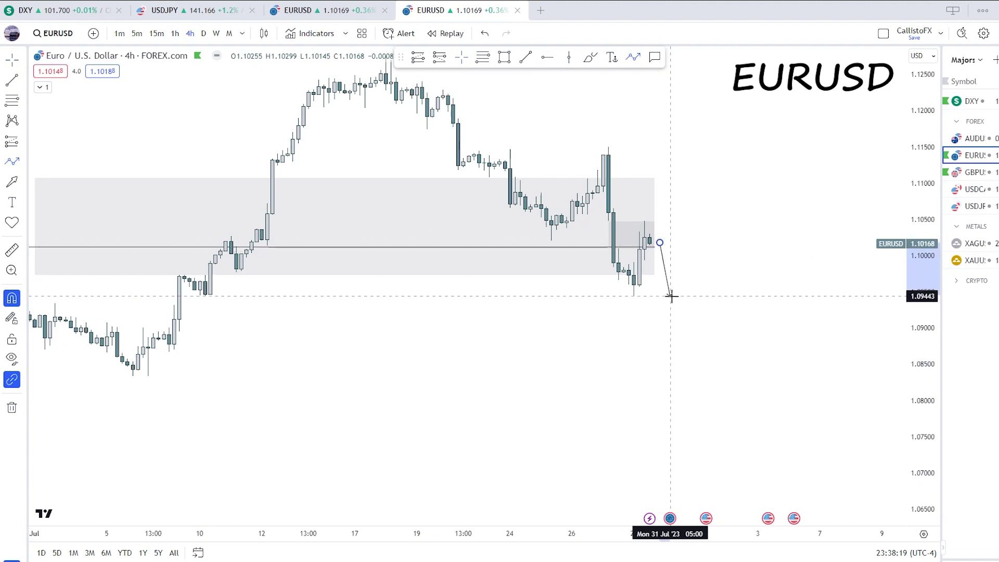
{"action": "left_click", "coordinate": [675, 298]}
{"action": "left_click", "coordinate": [680, 275]}
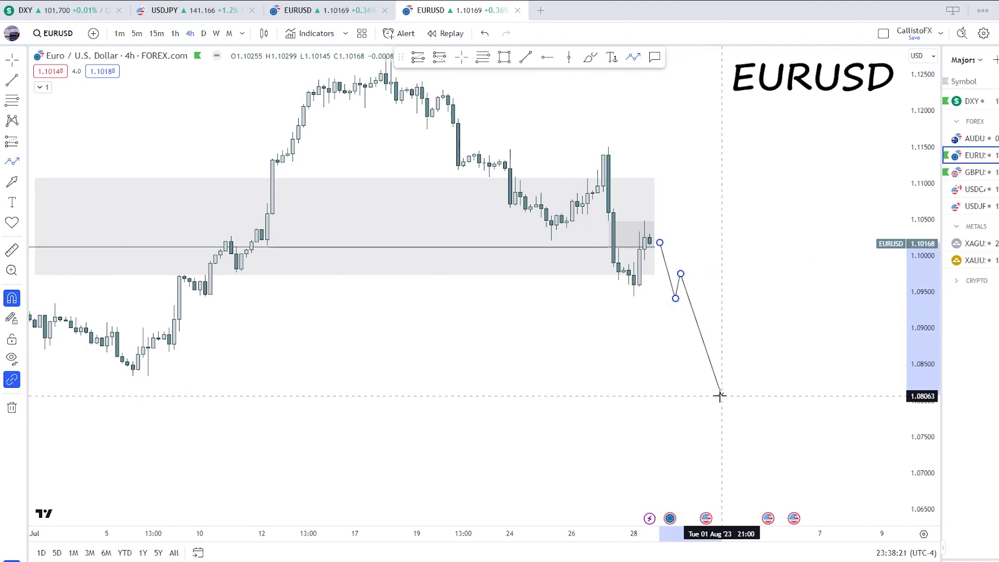
{"action": "double_click", "coordinate": [722, 395]}
Open the GBPUSD chart and review price against the existing horizontal line above the latest candles on the weekly and monthly timeframes
{"action": "left_click", "coordinate": [976, 176]}
{"action": "left_click", "coordinate": [216, 33]}
{"action": "left_click_drag", "start_coordinate": [928, 326], "coordinate": [928, 395]}
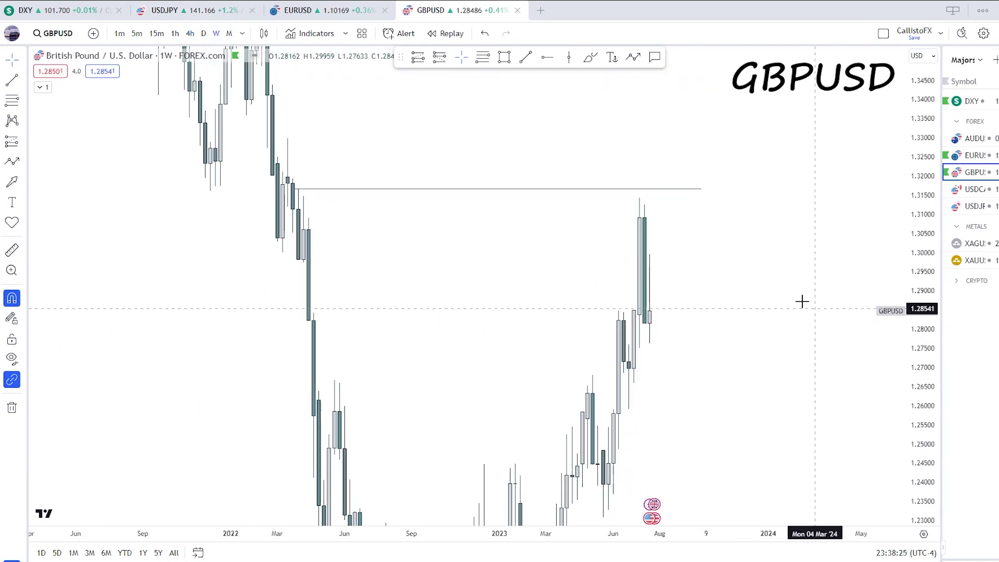
{"action": "left_click_drag", "start_coordinate": [750, 281], "coordinate": [737, 271]}
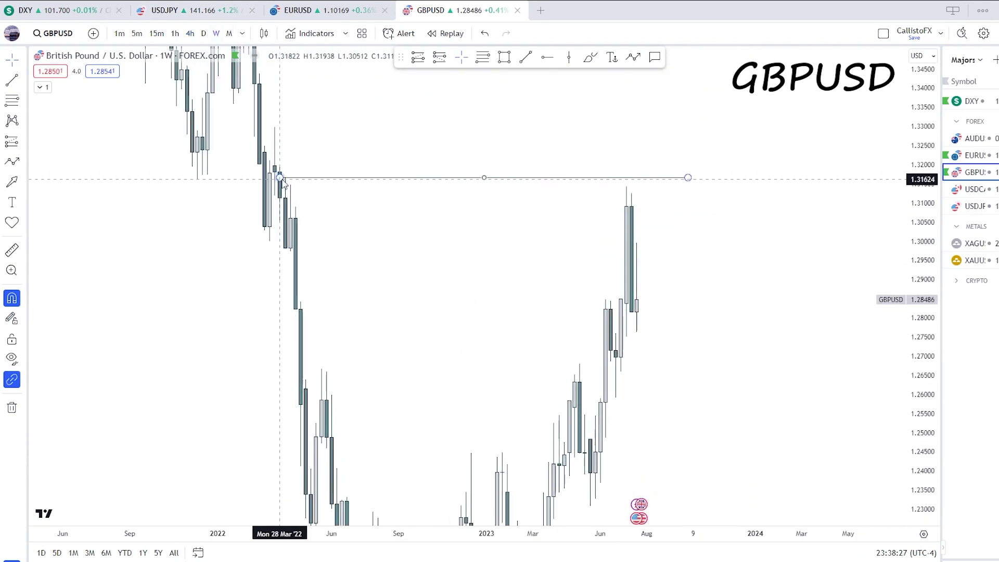
{"action": "left_click", "coordinate": [229, 33]}
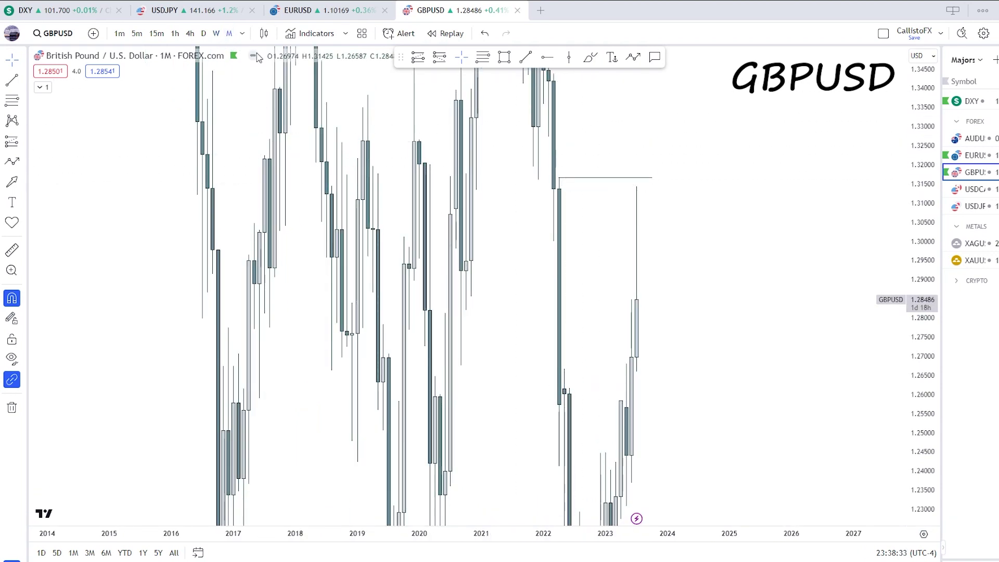
{"action": "left_click", "coordinate": [217, 33]}
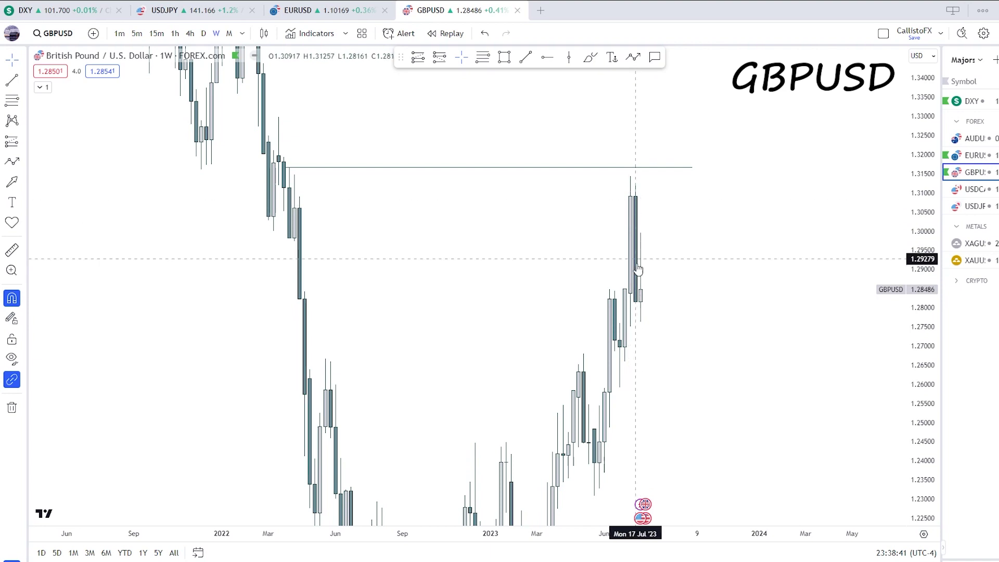
Try marking a rectangle zone on the daily GBPUSD chart from about 1.2965 to 1.3029
{"action": "left_click", "coordinate": [203, 33]}
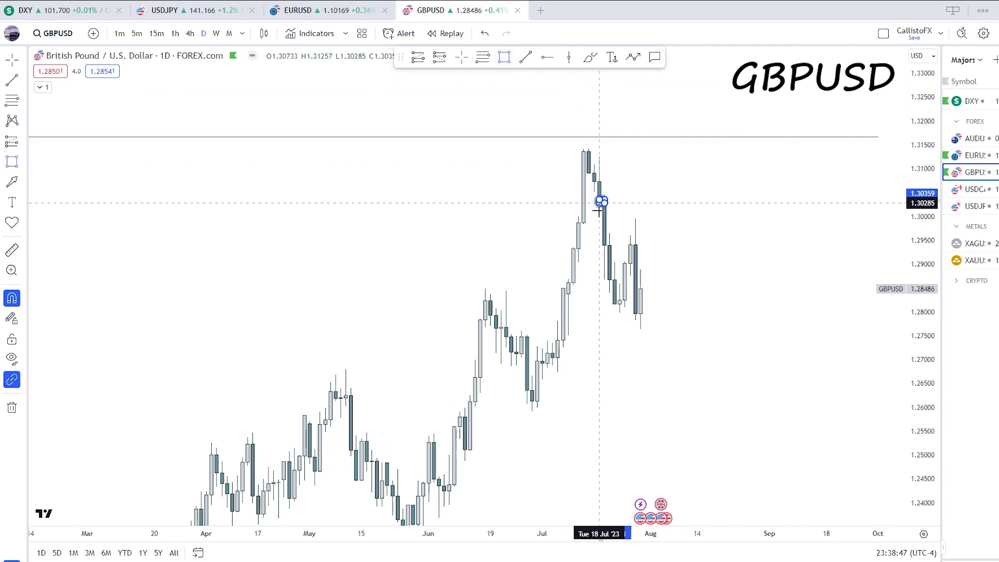
{"action": "left_click", "coordinate": [609, 233]}
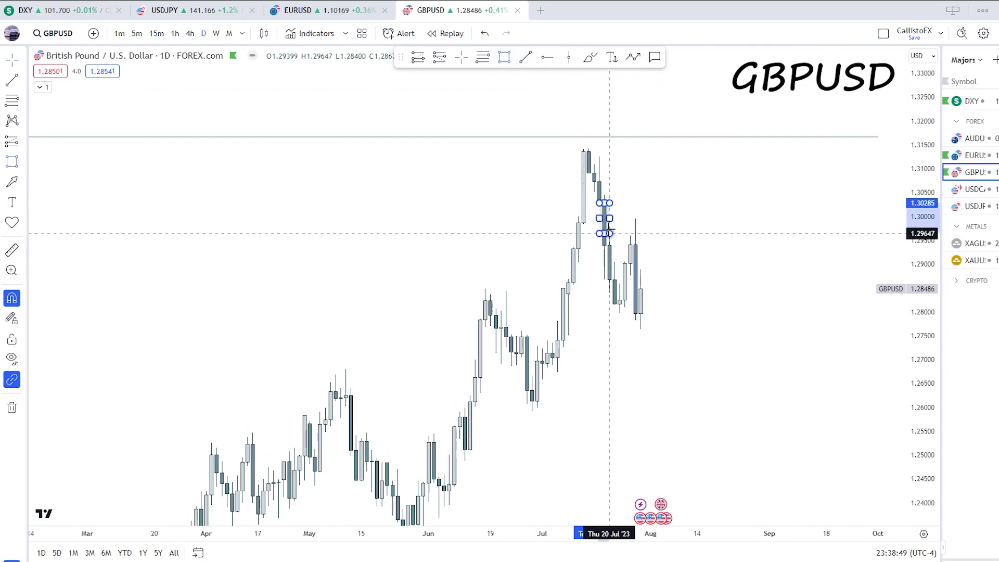
{"action": "left_click_drag", "start_coordinate": [609, 216], "coordinate": [646, 218]}
{"action": "left_click", "coordinate": [662, 221]}
{"action": "left_click", "coordinate": [639, 212]}
{"action": "type", "text": "\\"}
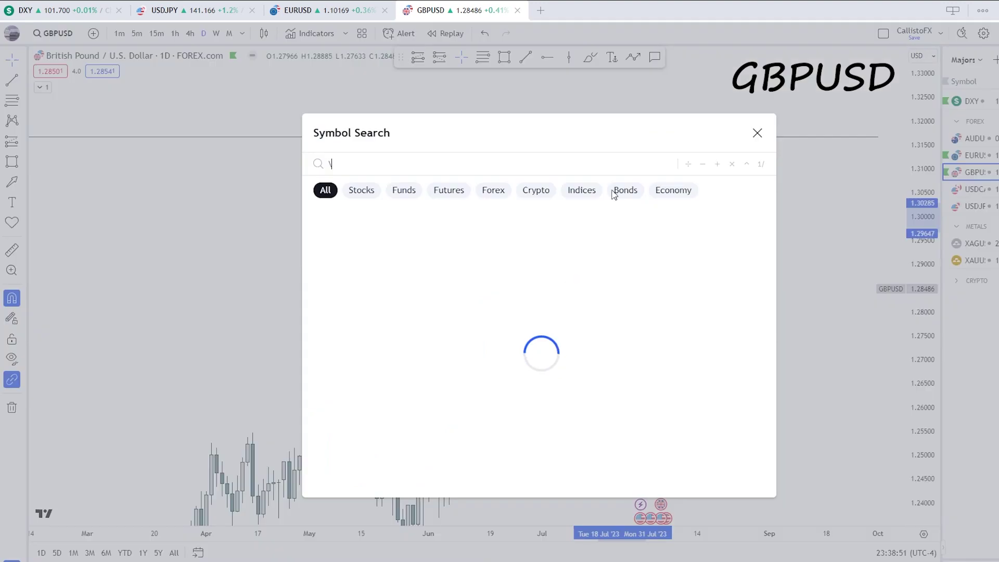
{"action": "key", "text": "Escape"}
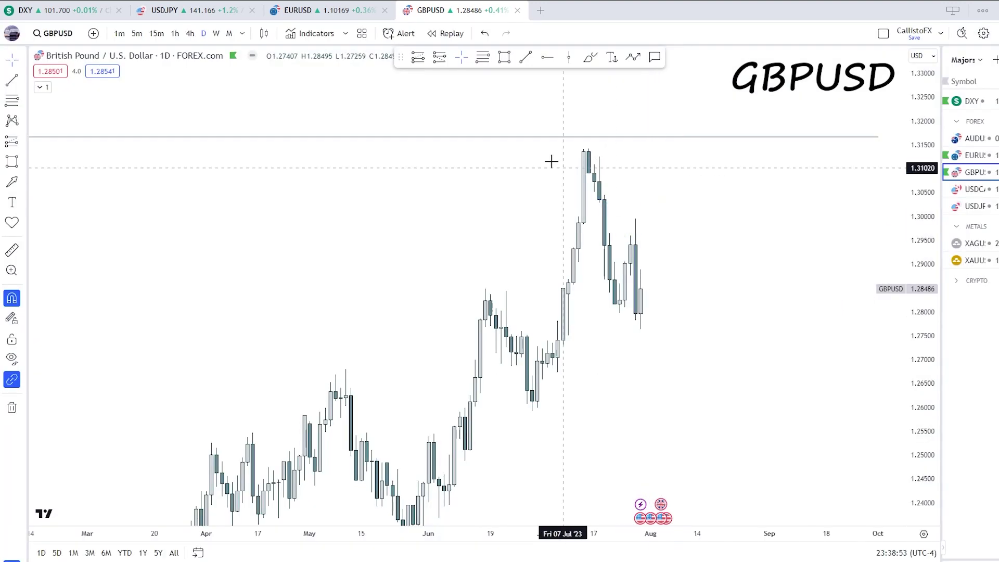
On the 4-hour GBPUSD chart, draw a rectangle zone over the latest candles from about 1.2853 to 1.2881
{"action": "left_click", "coordinate": [191, 33]}
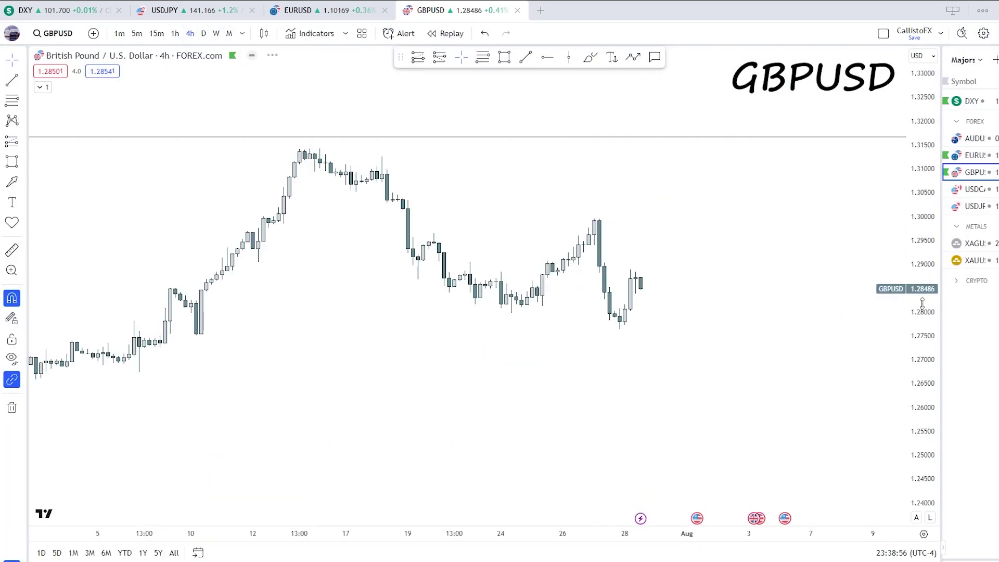
{"action": "left_click", "coordinate": [504, 56]}
{"action": "left_click", "coordinate": [599, 268]}
{"action": "left_click", "coordinate": [661, 285]}
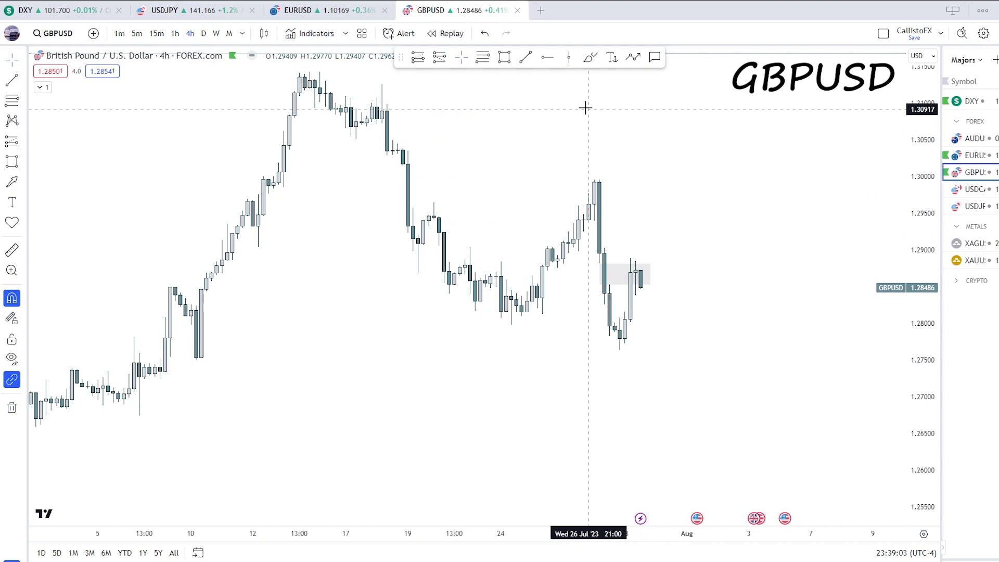
Draw a second GBPUSD rectangle zone above the first, from about 1.2903 to 1.2939, extended past the latest candle
{"action": "left_click", "coordinate": [504, 57]}
{"action": "left_click", "coordinate": [594, 221]}
{"action": "left_click_drag", "start_coordinate": [605, 235], "coordinate": [660, 245]}
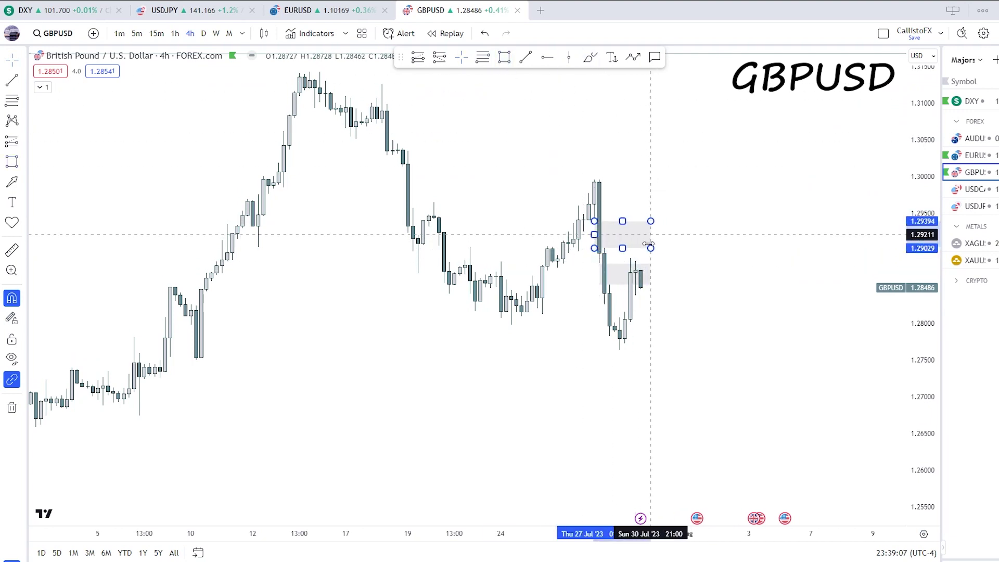
Draw a GBPUSD forecast path that dips, rises into the upper zone, pulls back and falls to an arrow at about 1.2668
{"action": "left_click", "coordinate": [634, 57]}
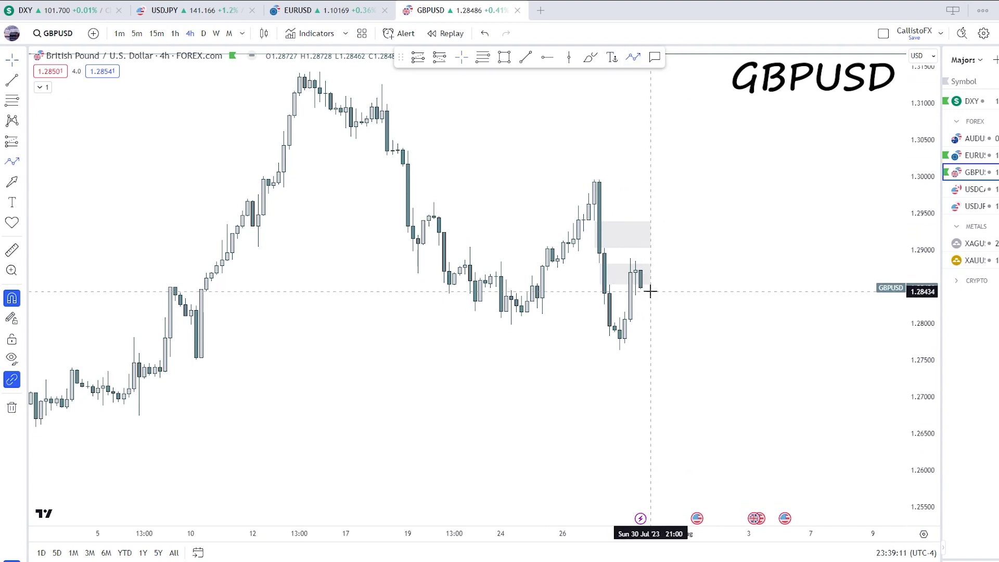
{"action": "left_click", "coordinate": [644, 286]}
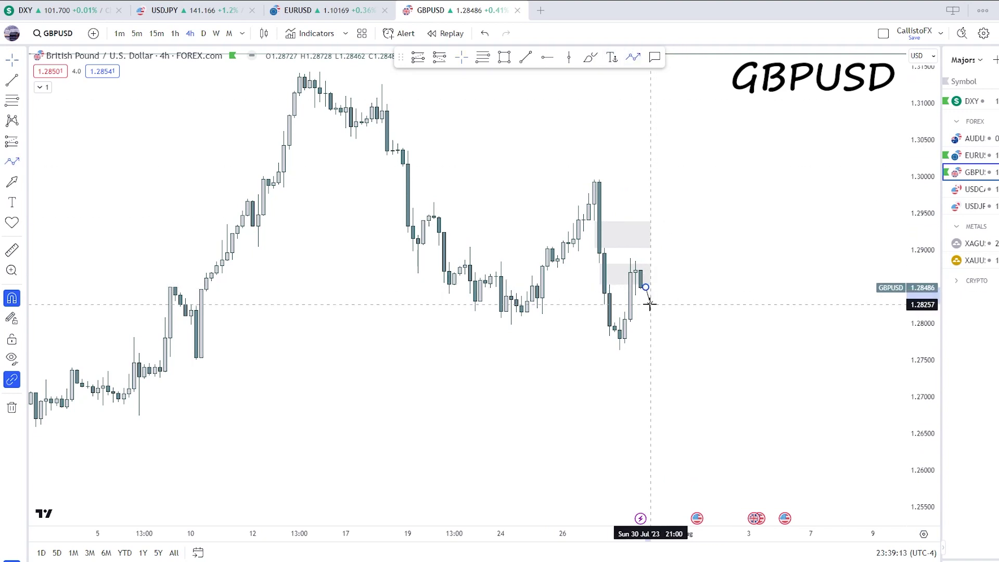
{"action": "left_click", "coordinate": [651, 305]}
{"action": "left_click", "coordinate": [662, 238]}
{"action": "left_click", "coordinate": [672, 272]}
{"action": "left_click", "coordinate": [677, 253]}
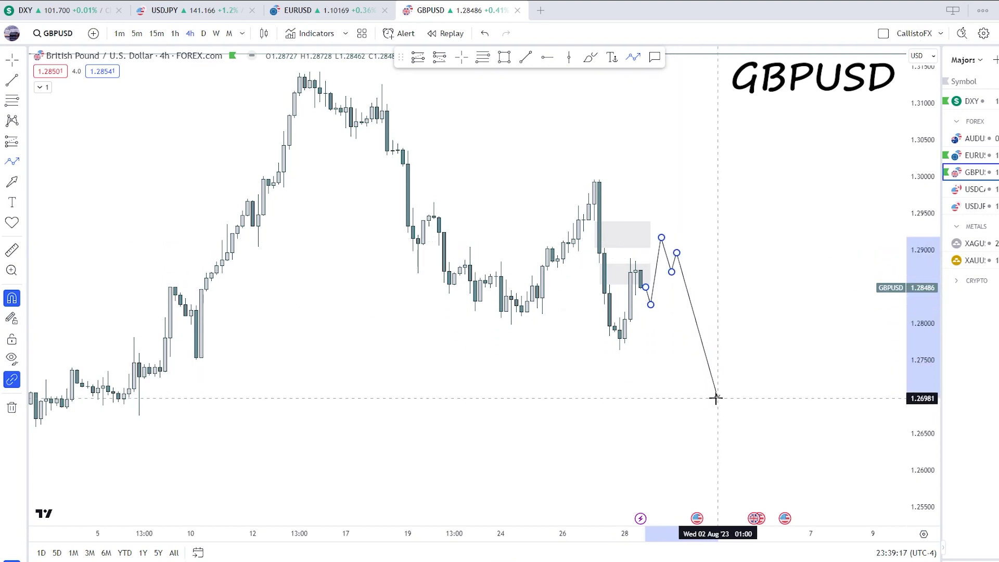
{"action": "double_click", "coordinate": [717, 419]}
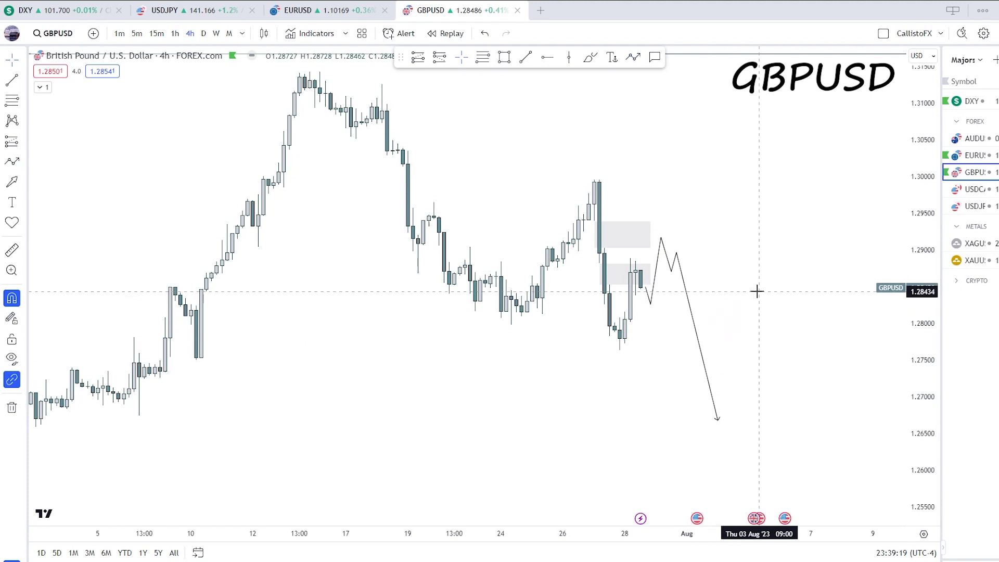
Open the USDCAD chart on the weekly timeframe with its price scale compressed to show the wider range
{"action": "key", "text": "Down"}
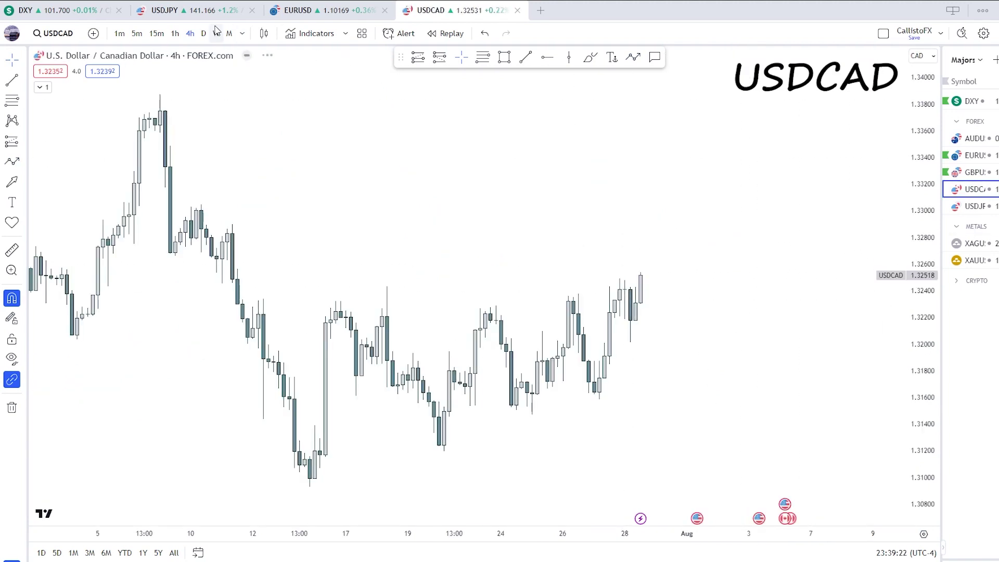
{"action": "left_click", "coordinate": [216, 32]}
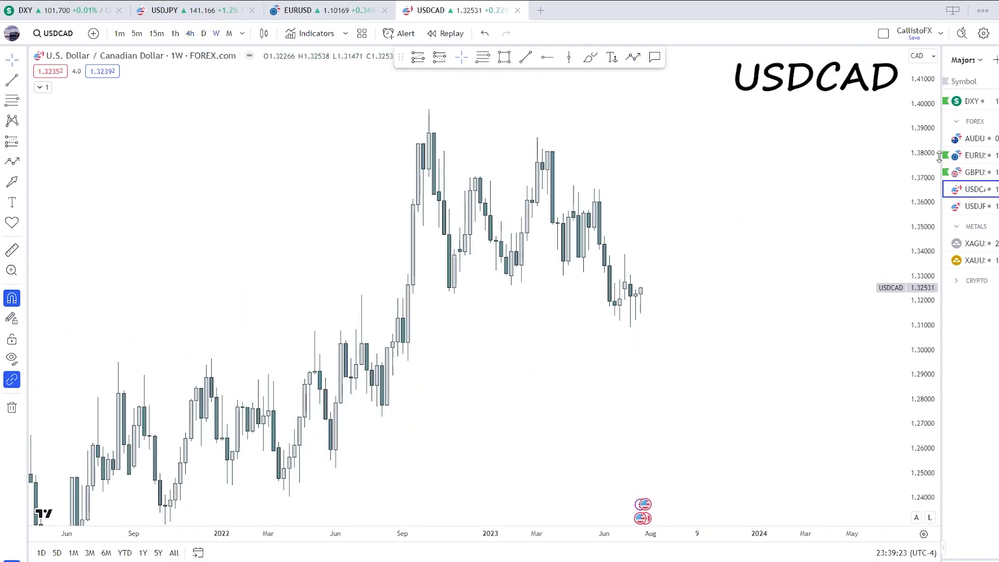
{"action": "left_click_drag", "start_coordinate": [922, 150], "coordinate": [930, 296]}
{"action": "left_click_drag", "start_coordinate": [759, 228], "coordinate": [742, 204]}
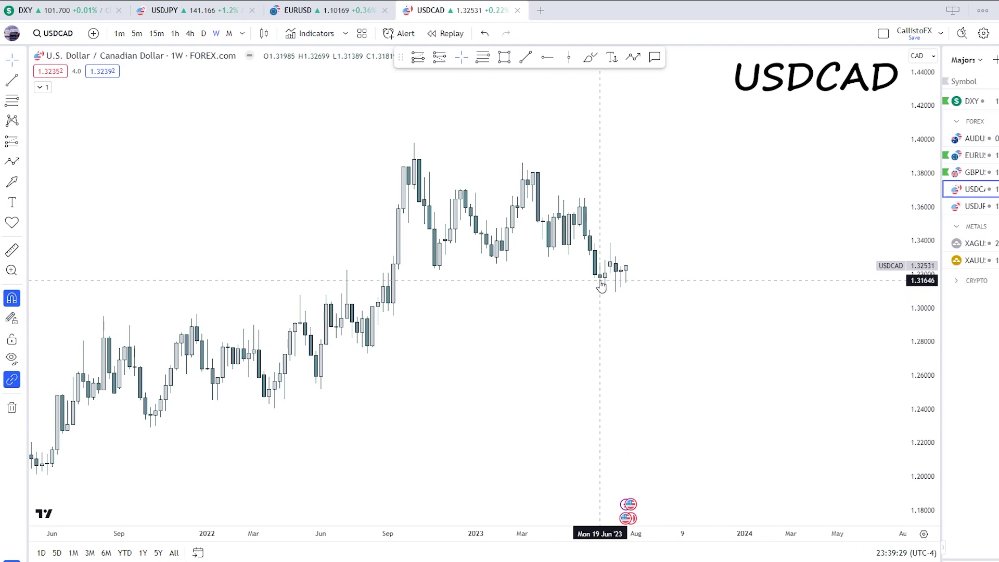
Mark the USDCAD weekly range with horizontal rays at 1.38387 and 1.31280
{"action": "left_click", "coordinate": [547, 58]}
{"action": "left_click", "coordinate": [403, 150]}
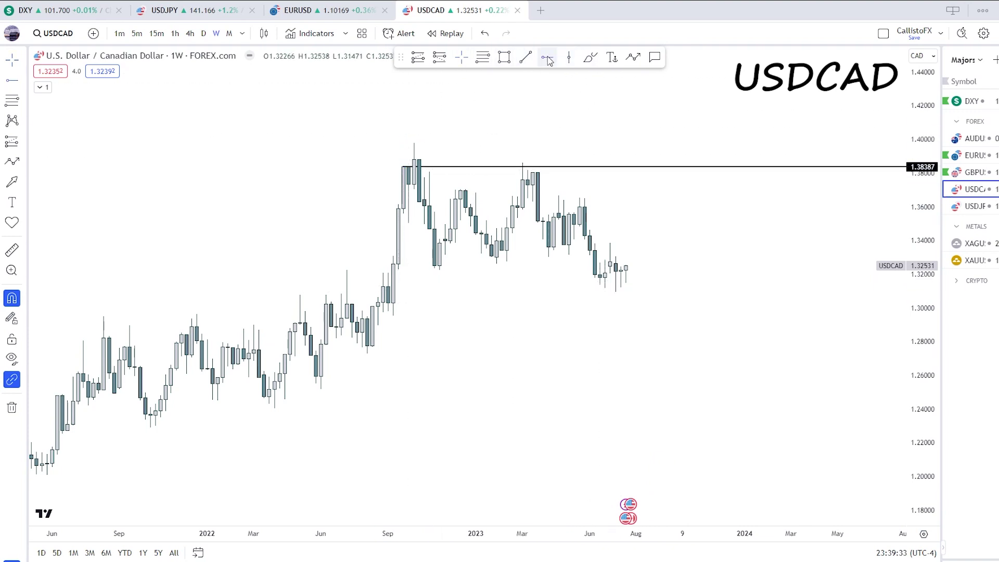
{"action": "left_click", "coordinate": [388, 286]}
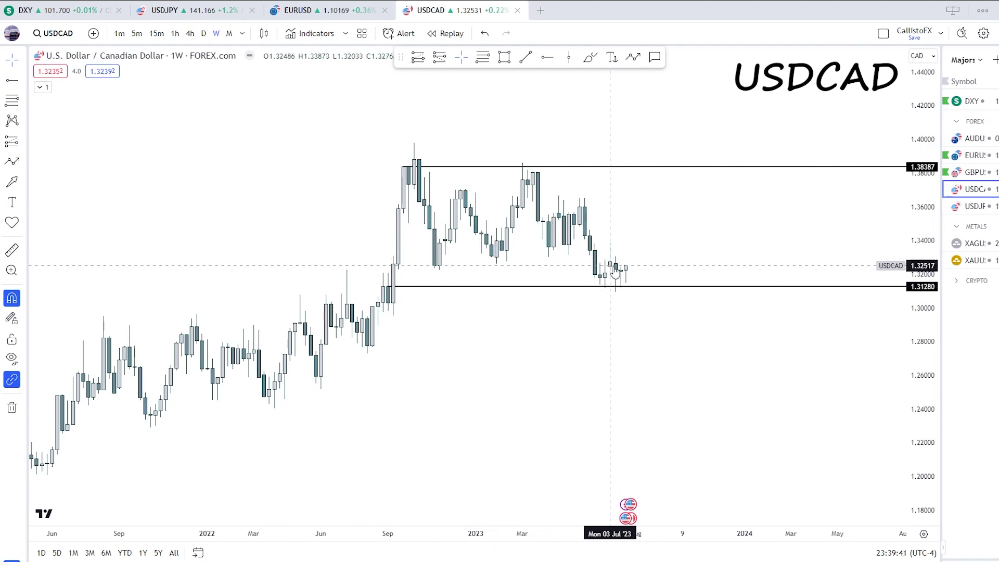
Switch the USDCAD chart to the daily timeframe and fit the price scale to the range between the two rays
{"action": "left_click", "coordinate": [203, 33]}
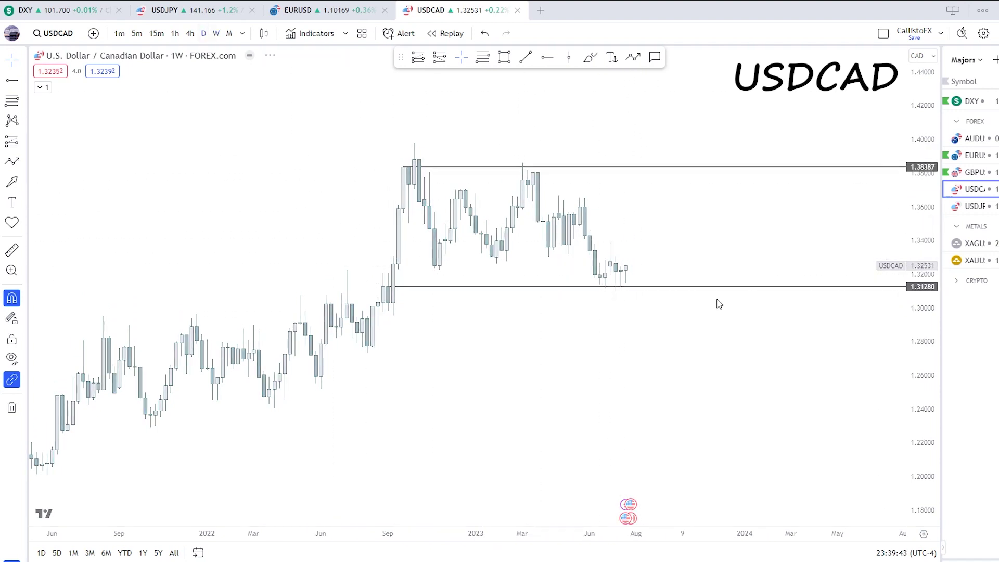
{"action": "left_click", "coordinate": [917, 518]}
{"action": "left_click_drag", "start_coordinate": [925, 467], "coordinate": [921, 449]}
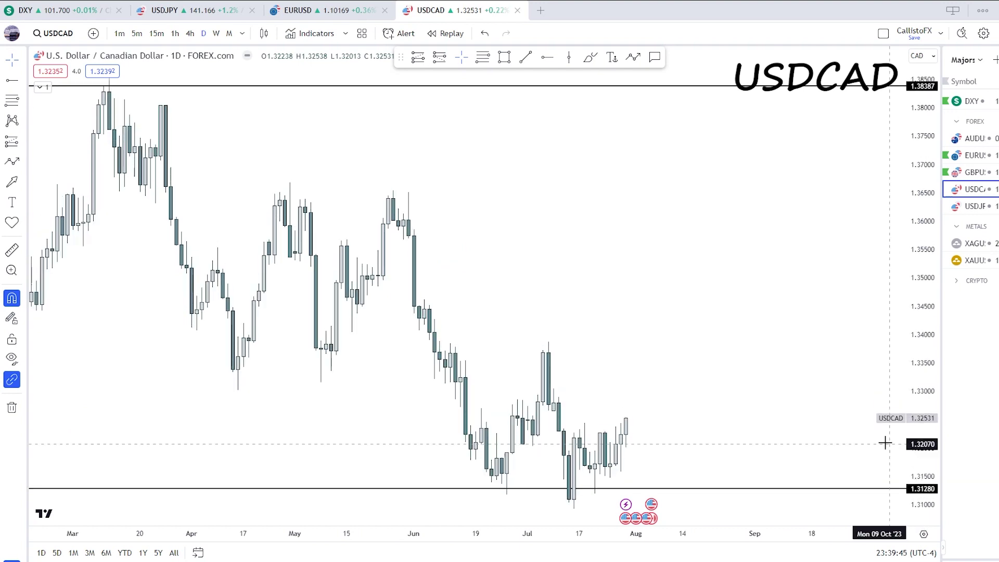
Switch USDCAD to the 4-hour timeframe and draw a rectangle zone from 1.32009 to 1.32195, extended past the latest candle
{"action": "left_click_drag", "start_coordinate": [743, 392], "coordinate": [712, 310]}
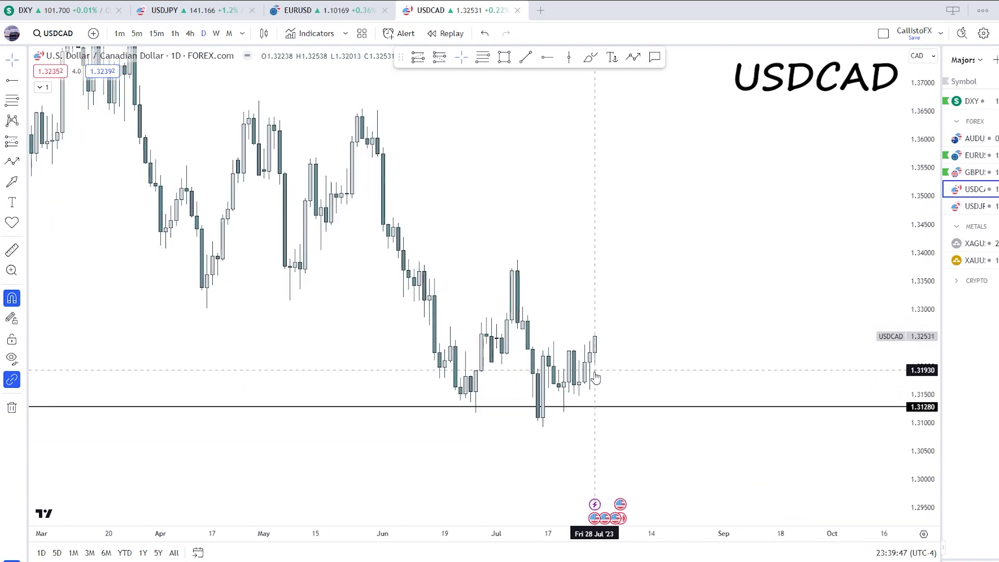
{"action": "left_click", "coordinate": [190, 33]}
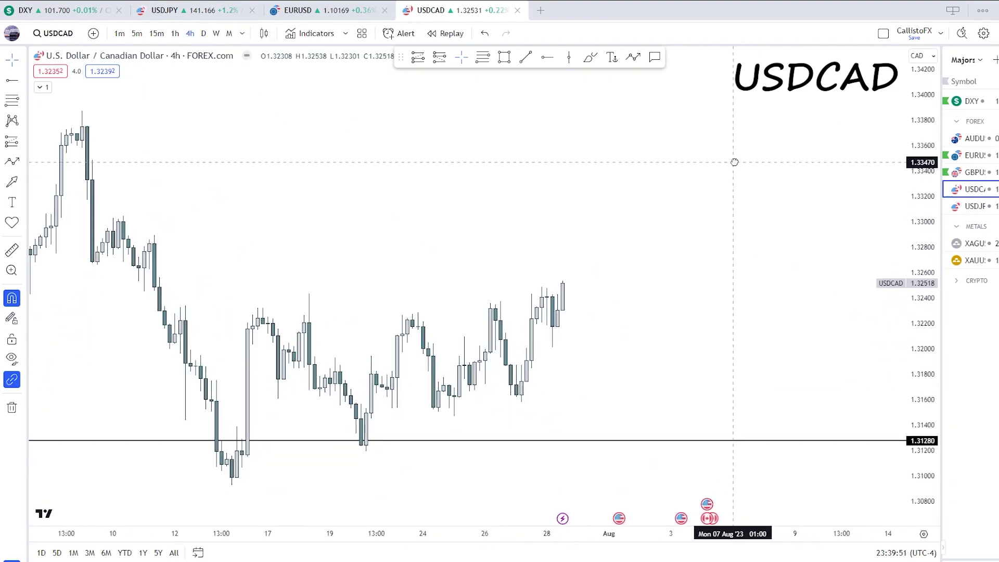
{"action": "left_click", "coordinate": [504, 58]}
{"action": "left_click", "coordinate": [525, 347]}
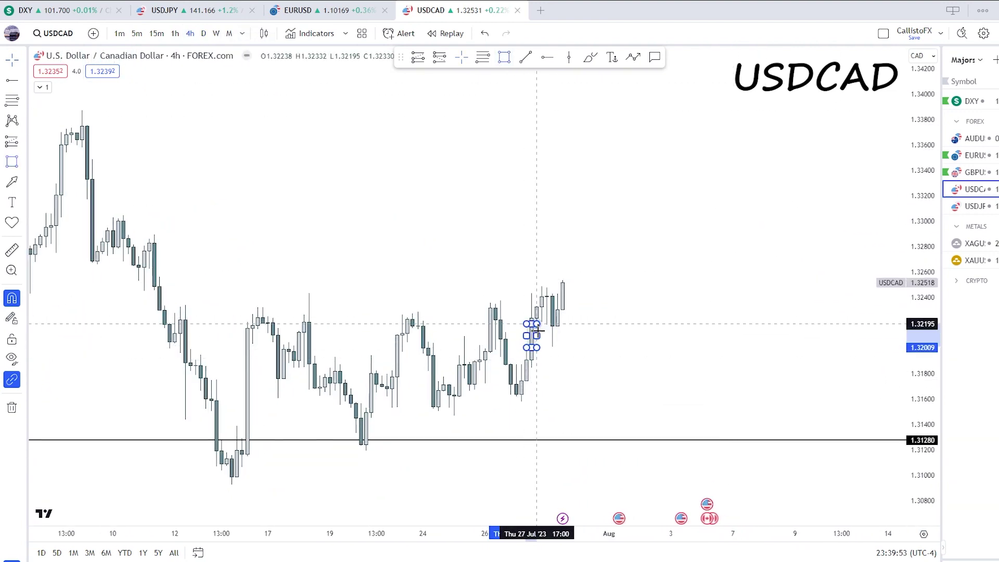
{"action": "left_click_drag", "start_coordinate": [540, 337], "coordinate": [573, 336]}
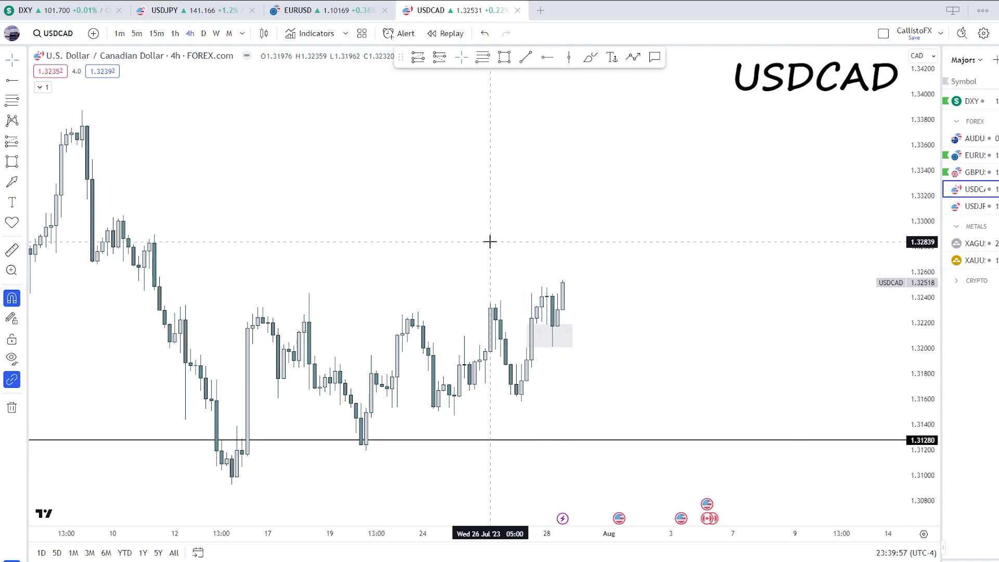
Draw a USDCAD forecast path that dips slightly, rises, pulls back to about 1.3259 and climbs to an arrow at about 1.3386
{"action": "left_click", "coordinate": [633, 57]}
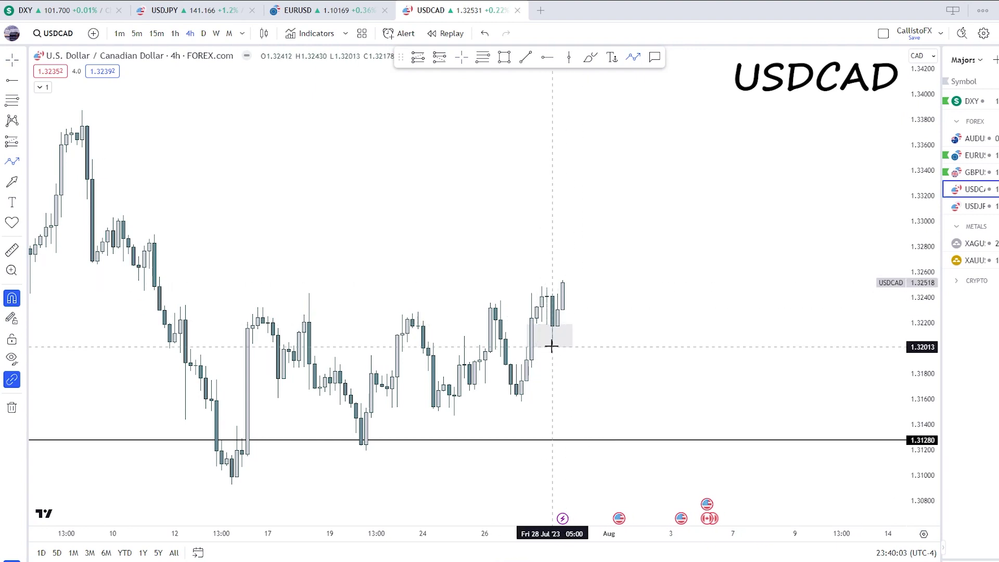
{"action": "left_click", "coordinate": [578, 296]}
{"action": "left_click", "coordinate": [594, 252]}
{"action": "left_click", "coordinate": [604, 273]}
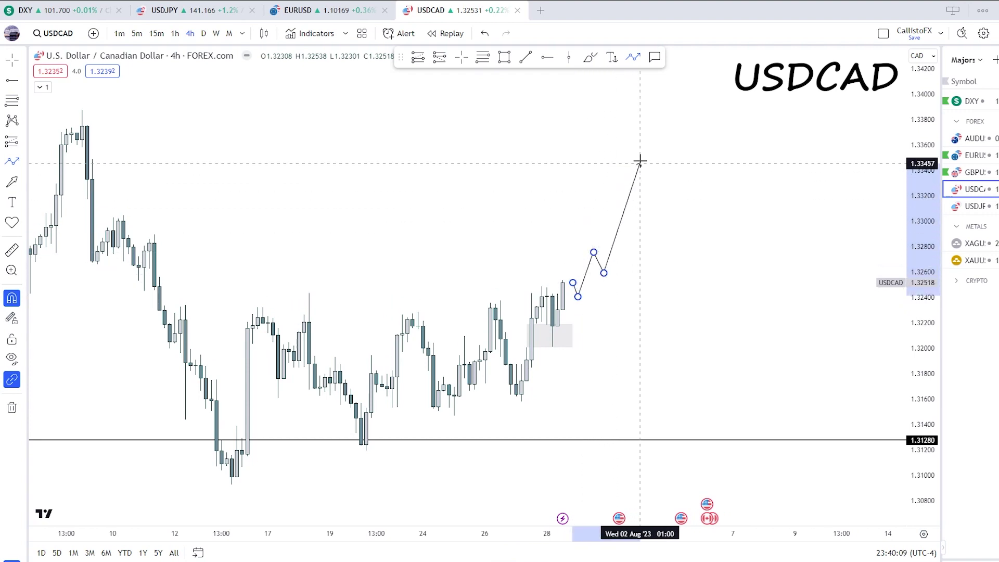
{"action": "left_click", "coordinate": [661, 112]}
Open the USDJPY chart on the weekly timeframe and bring the zone below the latest candles into view
{"action": "key", "text": "Down"}
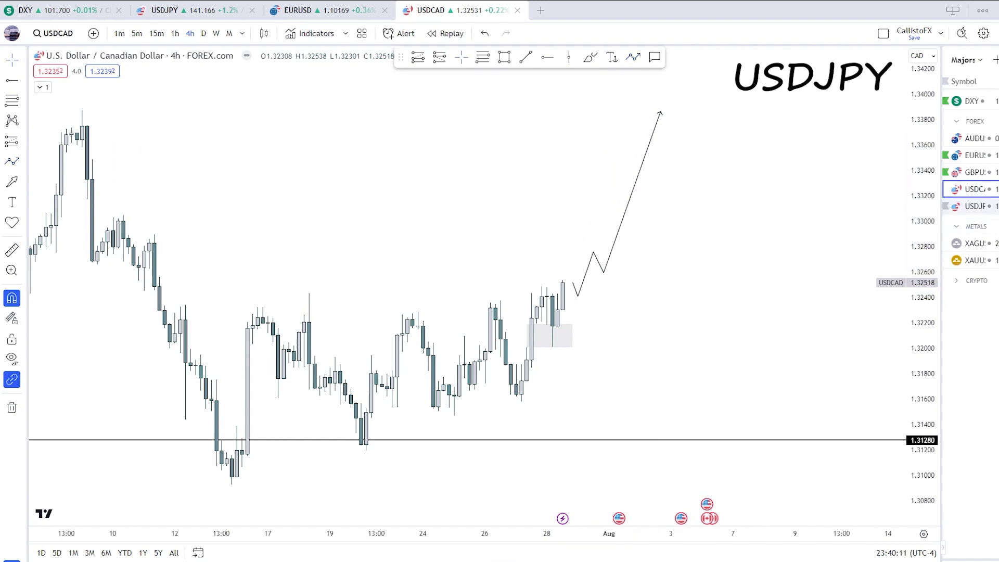
{"action": "left_click", "coordinate": [217, 34]}
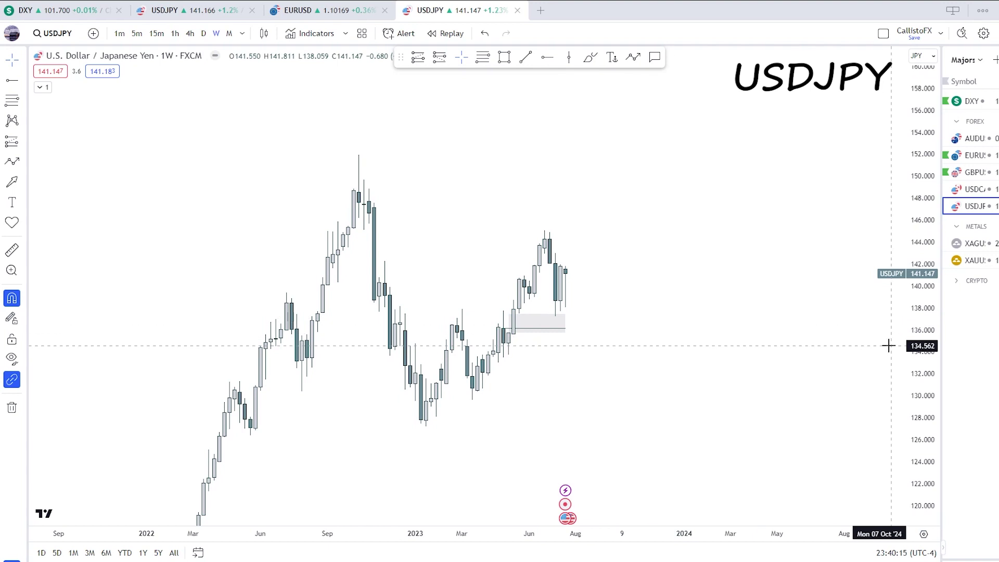
{"action": "left_click", "coordinate": [577, 307]}
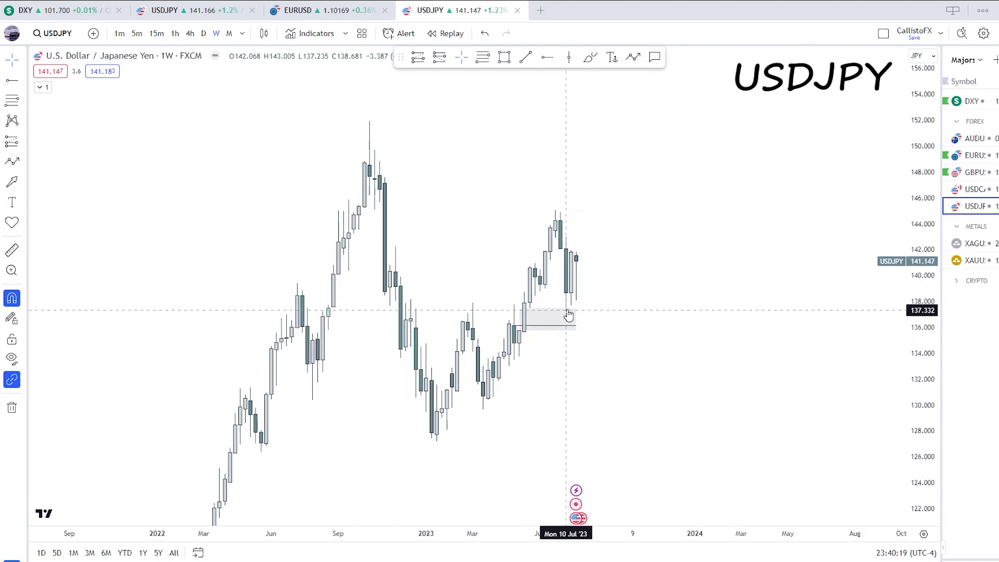
{"action": "left_click", "coordinate": [622, 305]}
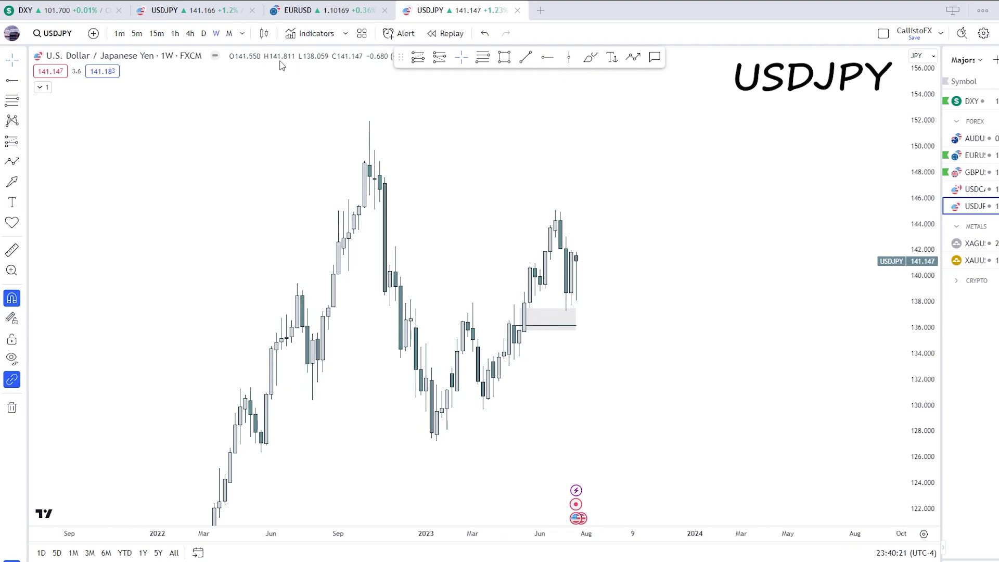
Switch USDJPY to the daily timeframe and draw a horizontal trend line from the swing high at about 145.1 past the latest candle
{"action": "left_click", "coordinate": [203, 33]}
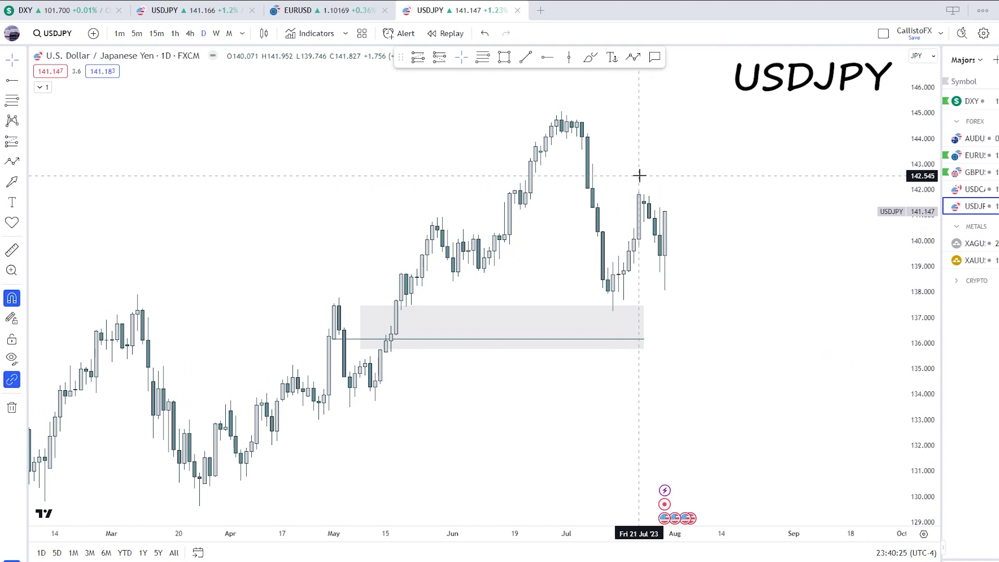
{"action": "left_click_drag", "start_coordinate": [640, 180], "coordinate": [603, 211]}
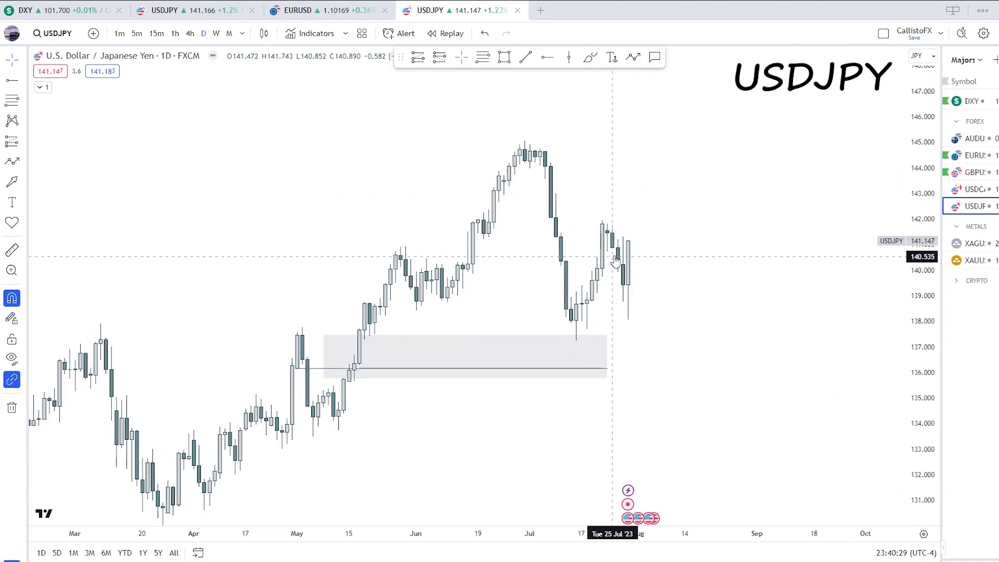
{"action": "left_click_drag", "start_coordinate": [665, 303], "coordinate": [662, 308]}
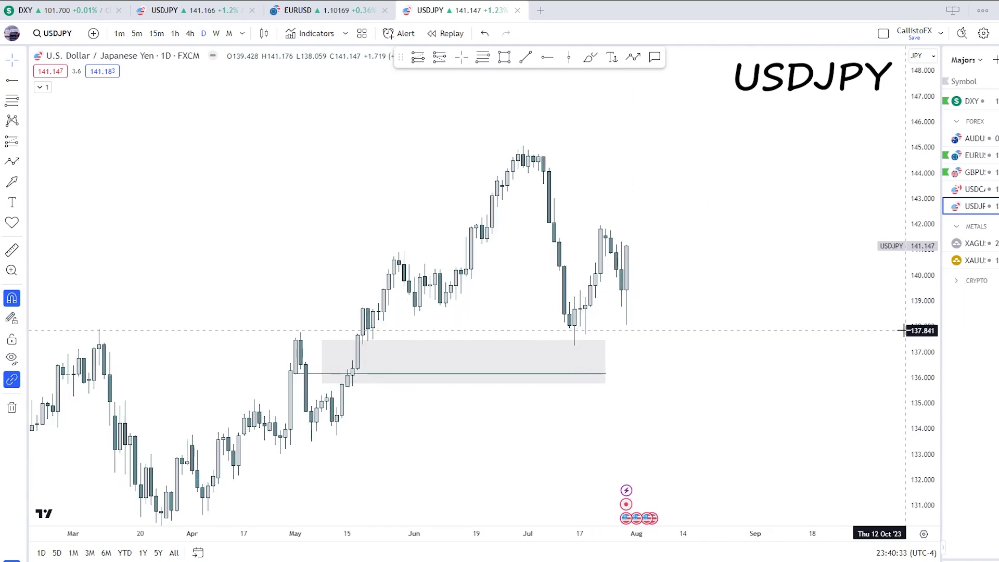
{"action": "left_click_drag", "start_coordinate": [917, 331], "coordinate": [918, 245]}
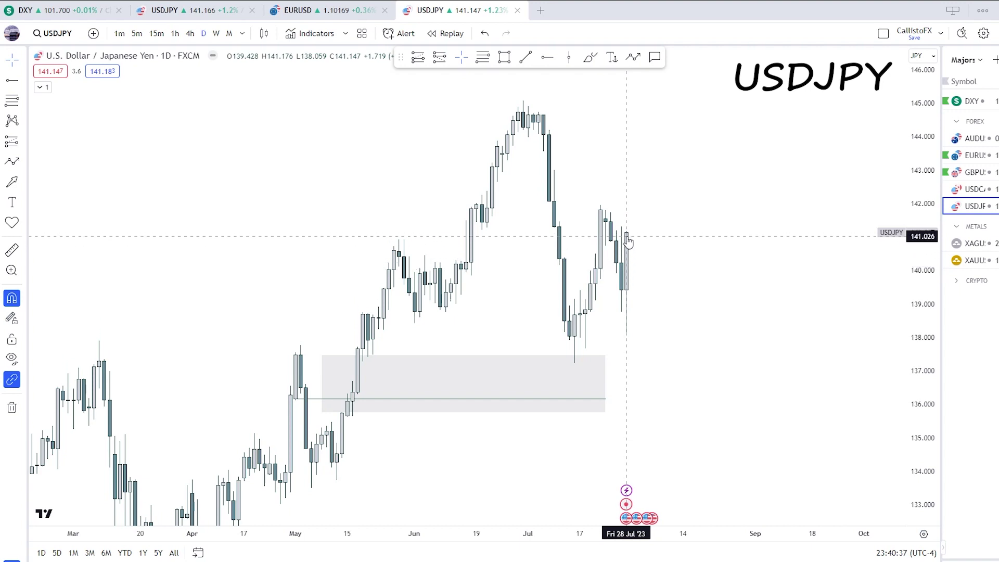
{"action": "left_click_drag", "start_coordinate": [644, 238], "coordinate": [568, 242]}
{"action": "left_click_drag", "start_coordinate": [590, 206], "coordinate": [567, 243]}
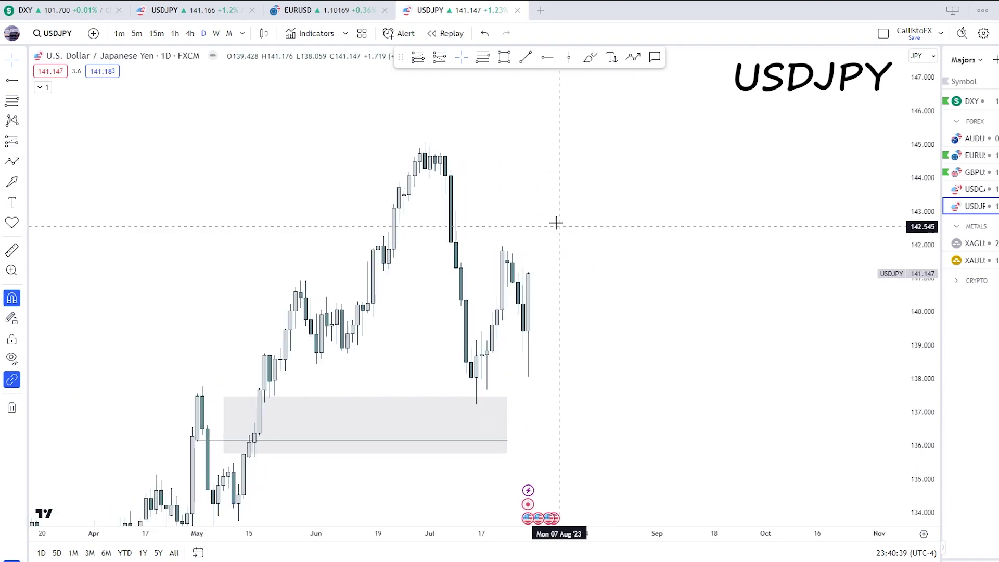
{"action": "left_click", "coordinate": [525, 57]}
{"action": "left_click", "coordinate": [425, 141]}
{"action": "left_click", "coordinate": [580, 158], "text": "shift"}
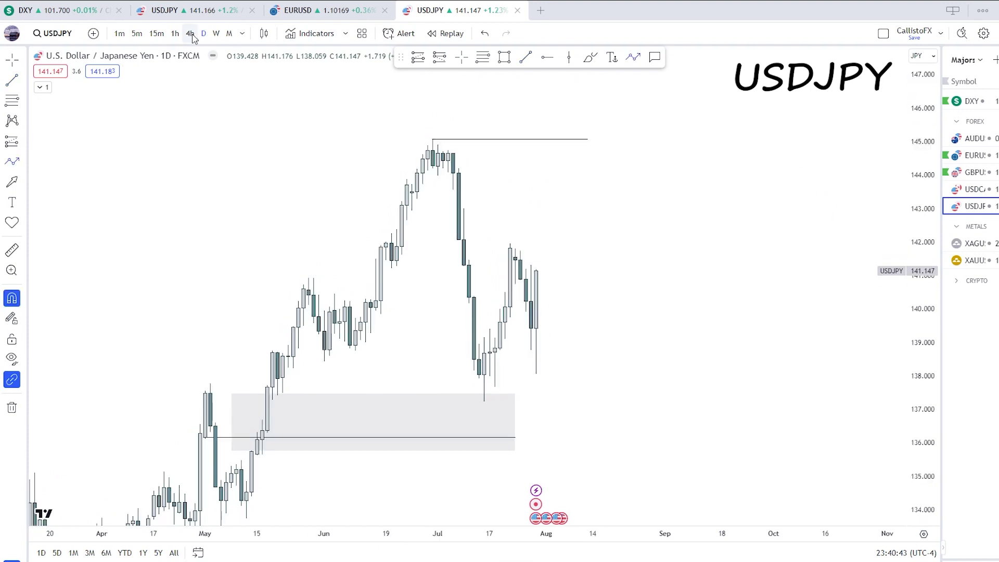
Switch USDJPY to the 4-hour timeframe and draw a rectangle zone from 140.091 to 140.751 at the latest candles
{"action": "left_click", "coordinate": [191, 37]}
{"action": "left_click", "coordinate": [504, 57]}
{"action": "left_click", "coordinate": [525, 306]}
{"action": "left_click", "coordinate": [544, 281]}
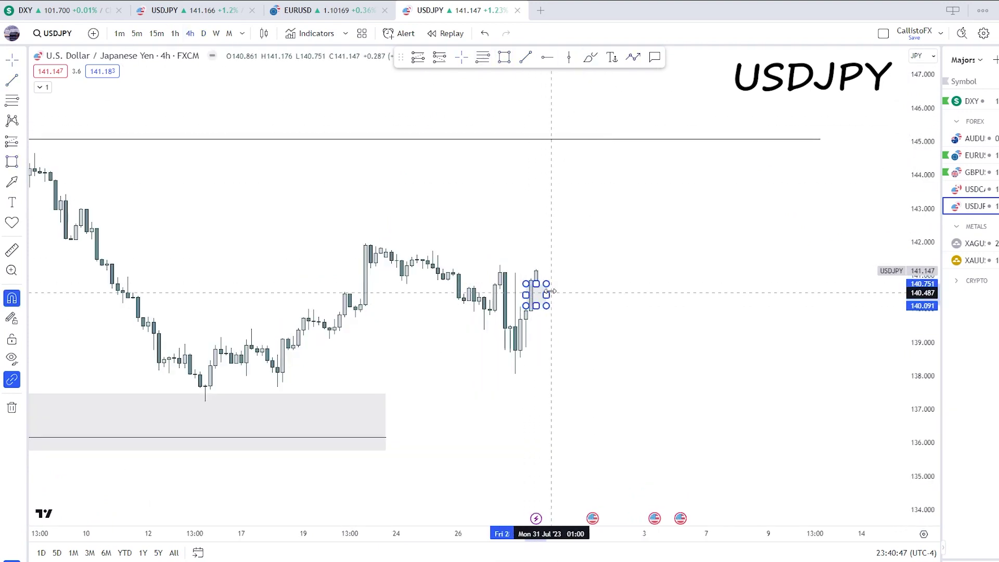
{"action": "left_click", "coordinate": [633, 57]}
{"action": "left_click", "coordinate": [541, 271]}
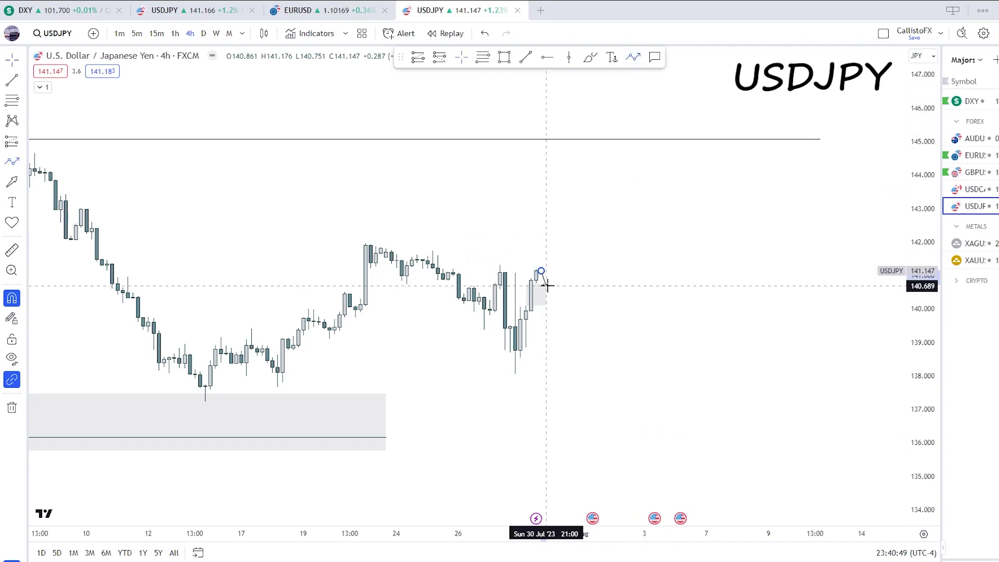
{"action": "left_click", "coordinate": [546, 288]}
{"action": "left_click", "coordinate": [587, 132]}
{"action": "key", "text": "ctrl+z"}
Draw a USDJPY forecast path rising to about 142.3, pulling back to about 141.1, then stepping up to the line at about 145.1
{"action": "left_click", "coordinate": [633, 58]}
{"action": "left_click", "coordinate": [541, 272]}
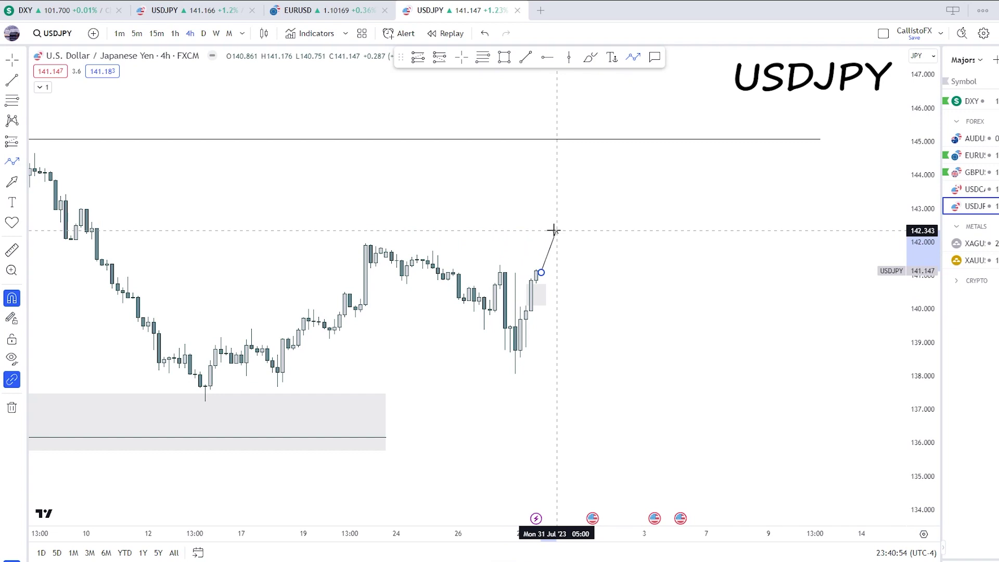
{"action": "left_click", "coordinate": [555, 230]}
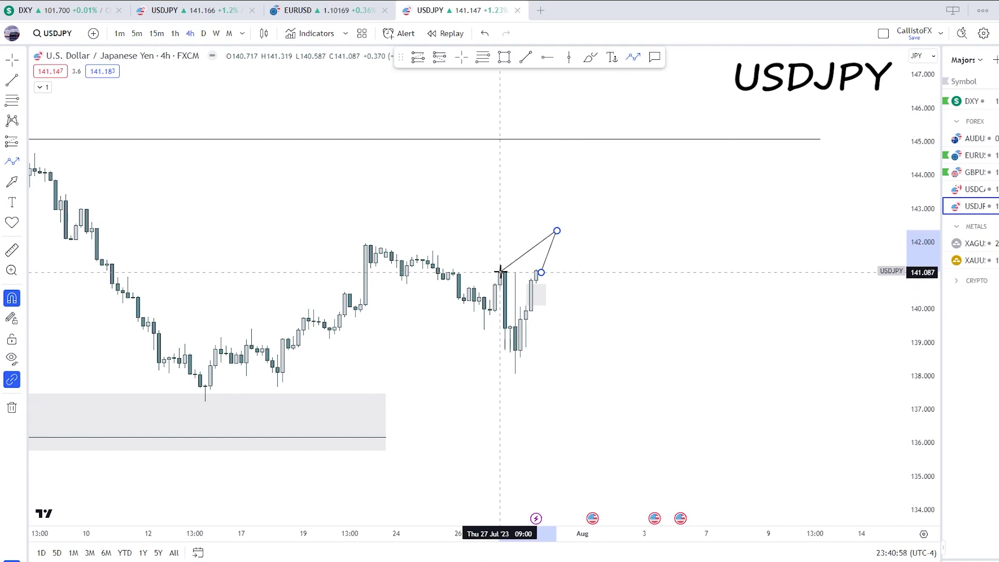
{"action": "left_click", "coordinate": [577, 270]}
{"action": "left_click", "coordinate": [598, 199]}
{"action": "left_click", "coordinate": [619, 229]}
{"action": "double_click", "coordinate": [649, 139]}
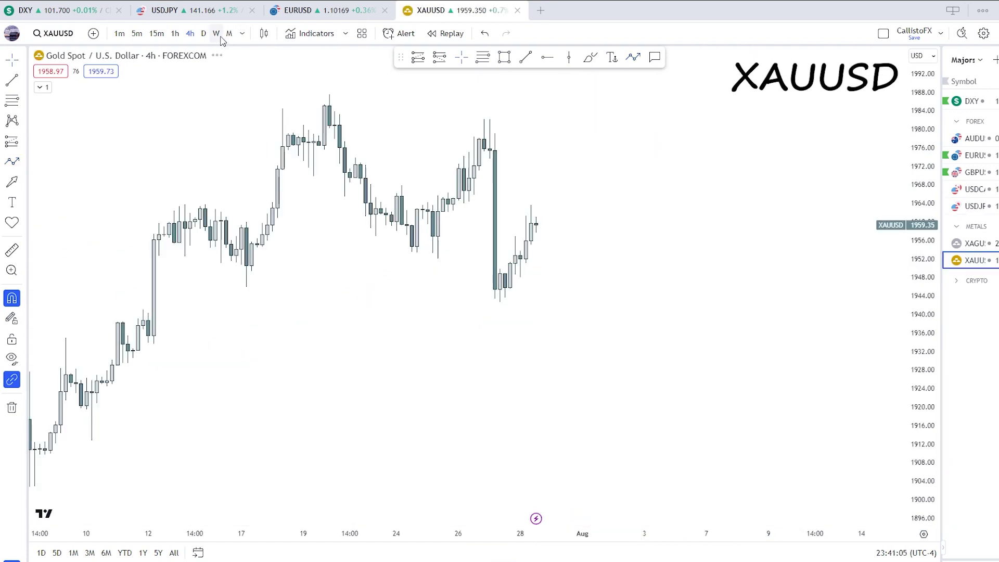
Show XAUUSD on the weekly timeframe and examine the recent candles between the two zones up close
{"action": "left_click", "coordinate": [216, 34]}
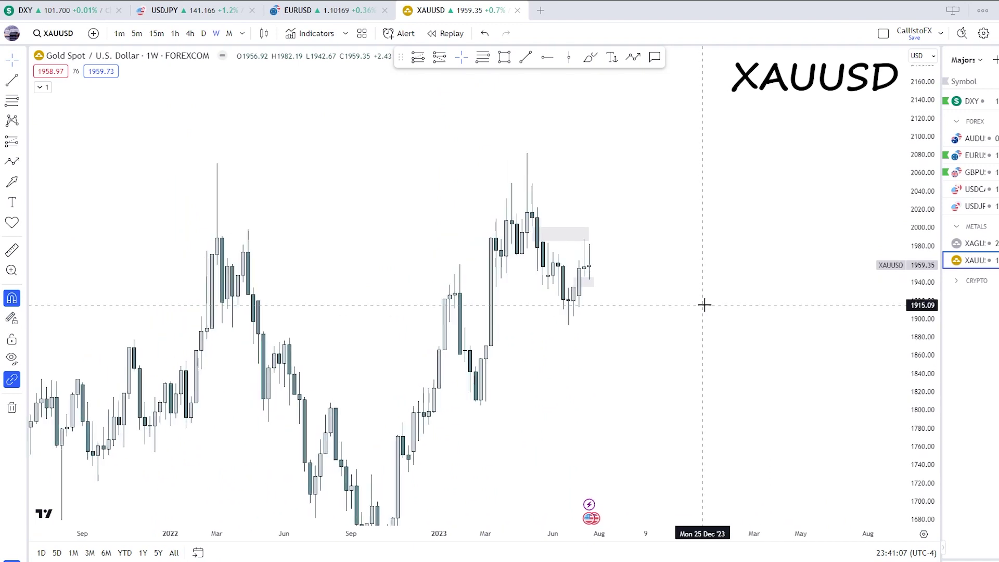
{"action": "scroll", "coordinate": [733, 191], "scroll_direction": "up", "scroll_amount": 5}
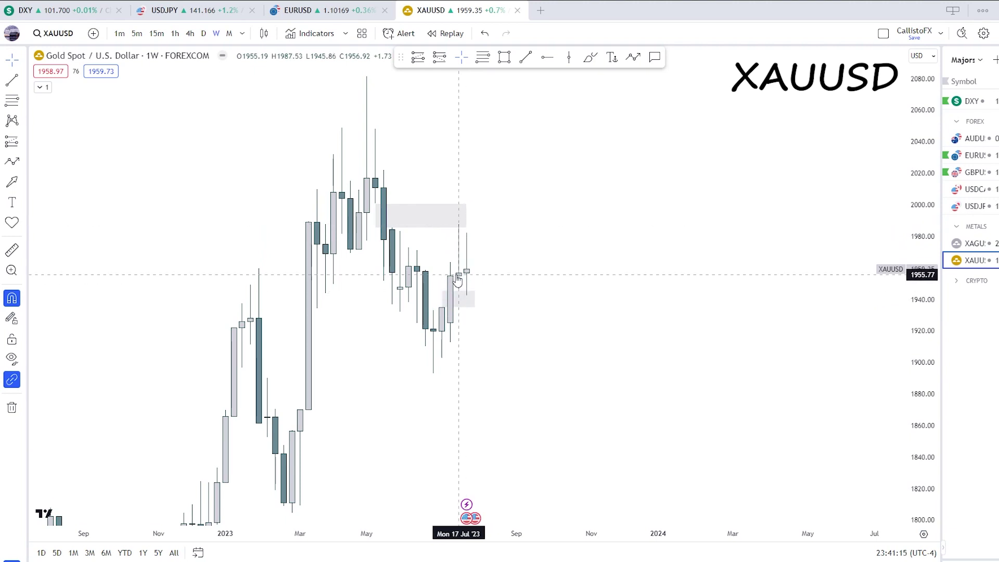
{"action": "left_click_drag", "start_coordinate": [573, 240], "coordinate": [609, 243]}
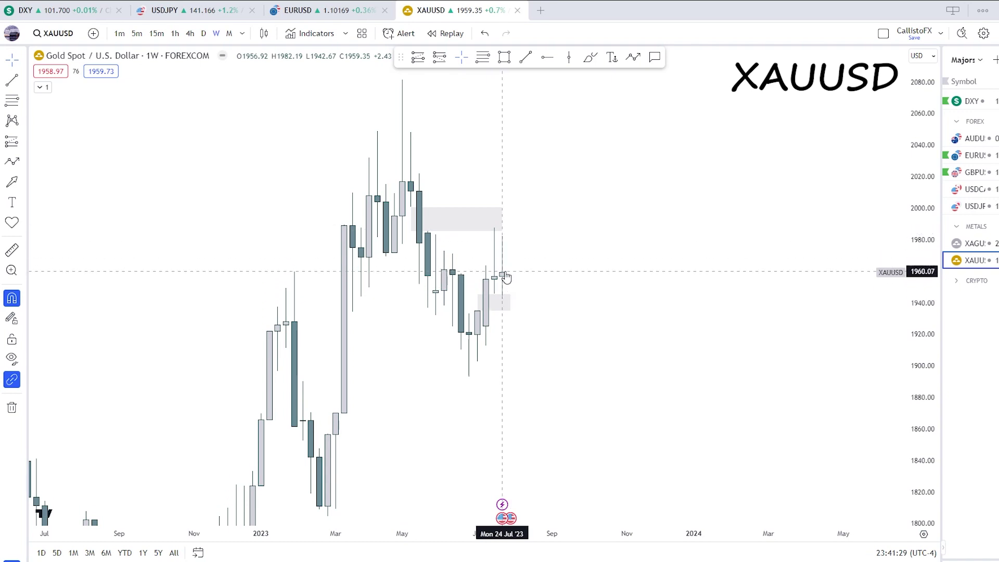
{"action": "scroll", "coordinate": [604, 251], "scroll_direction": "up", "scroll_amount": 3}
{"action": "left_click_drag", "start_coordinate": [494, 259], "coordinate": [533, 261]}
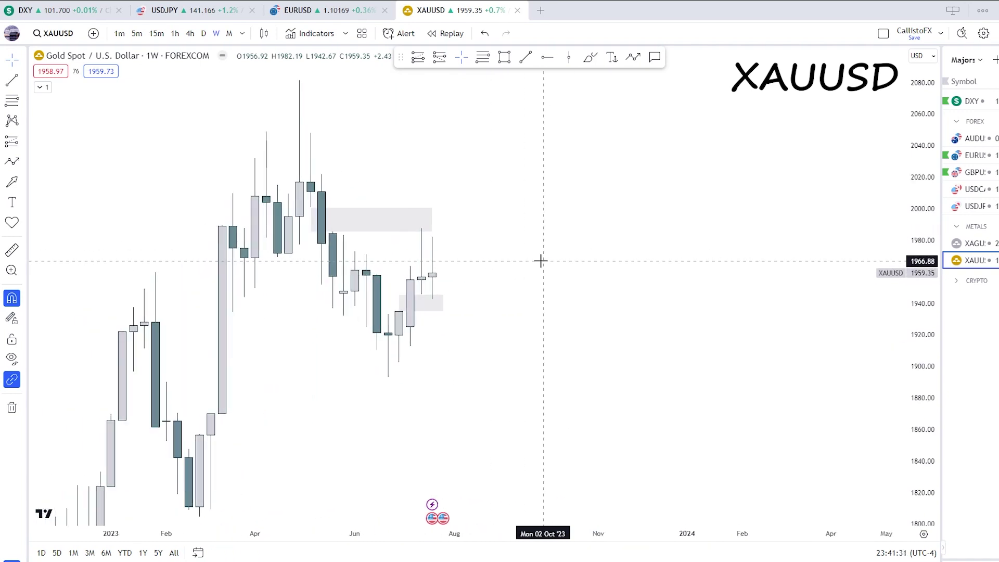
Compare XAUUSD price action around the two zones on the daily, 4-hour and weekly timeframes
{"action": "left_click", "coordinate": [204, 34]}
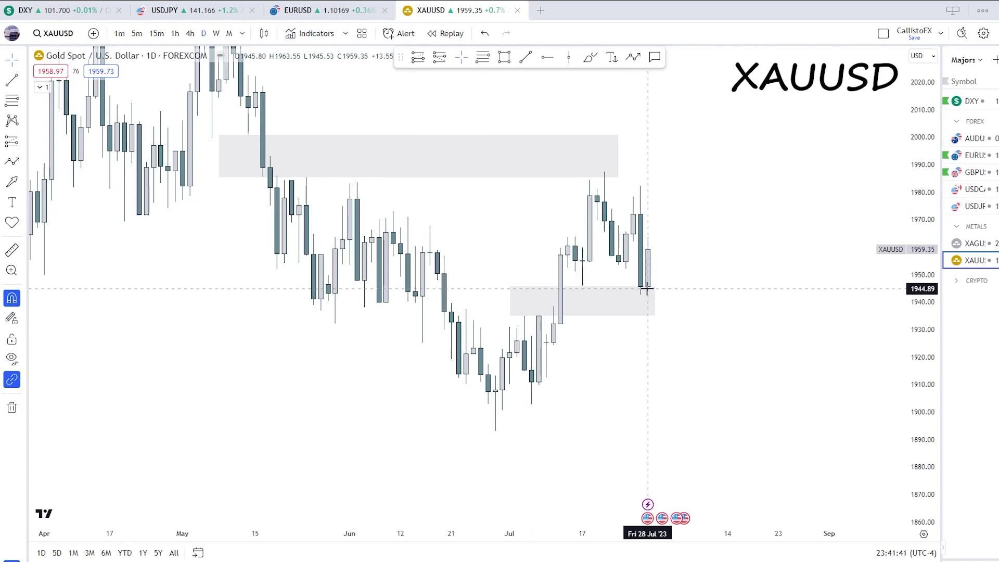
{"action": "left_click", "coordinate": [655, 271]}
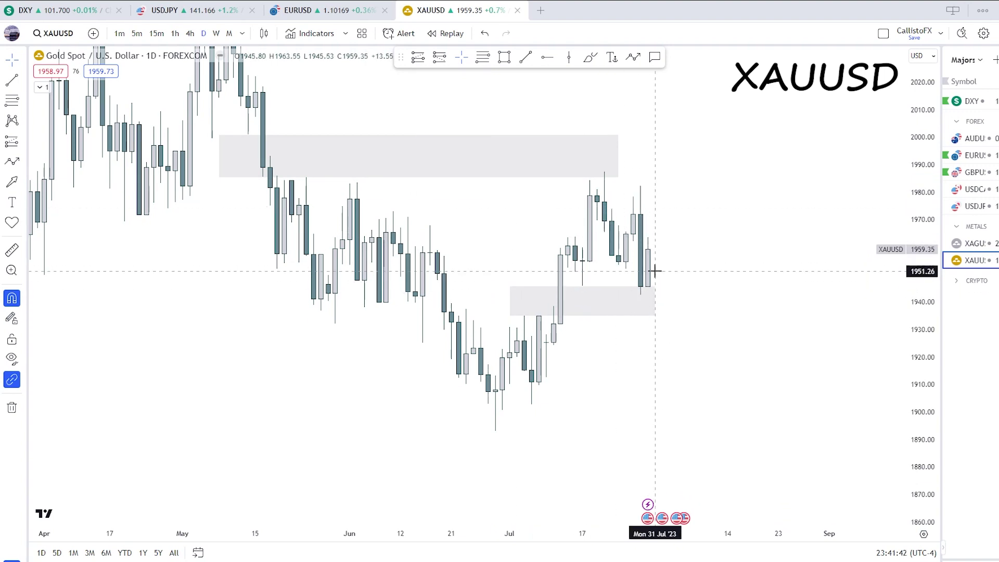
{"action": "left_click", "coordinate": [656, 301]}
{"action": "left_click", "coordinate": [689, 292]}
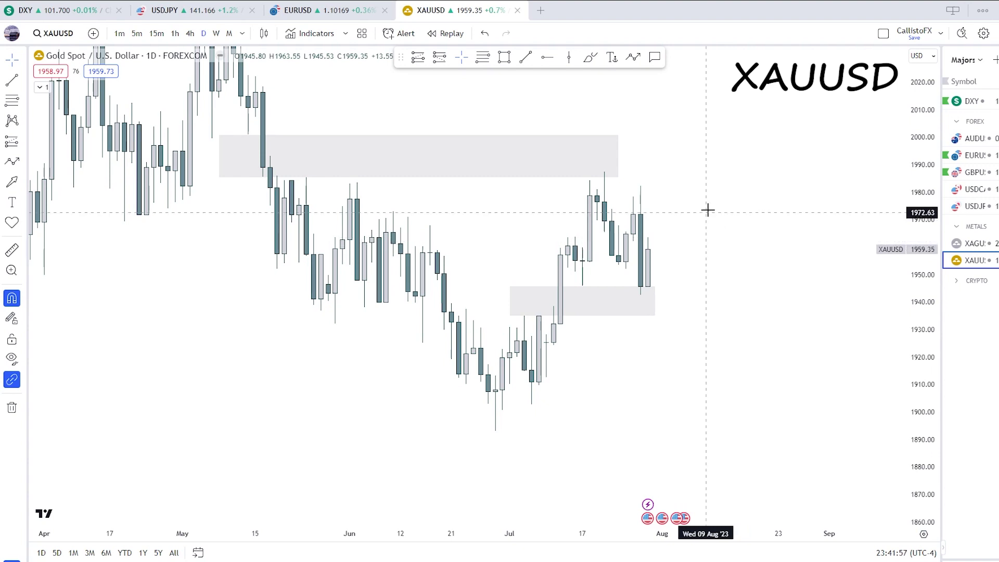
{"action": "left_click", "coordinate": [191, 34]}
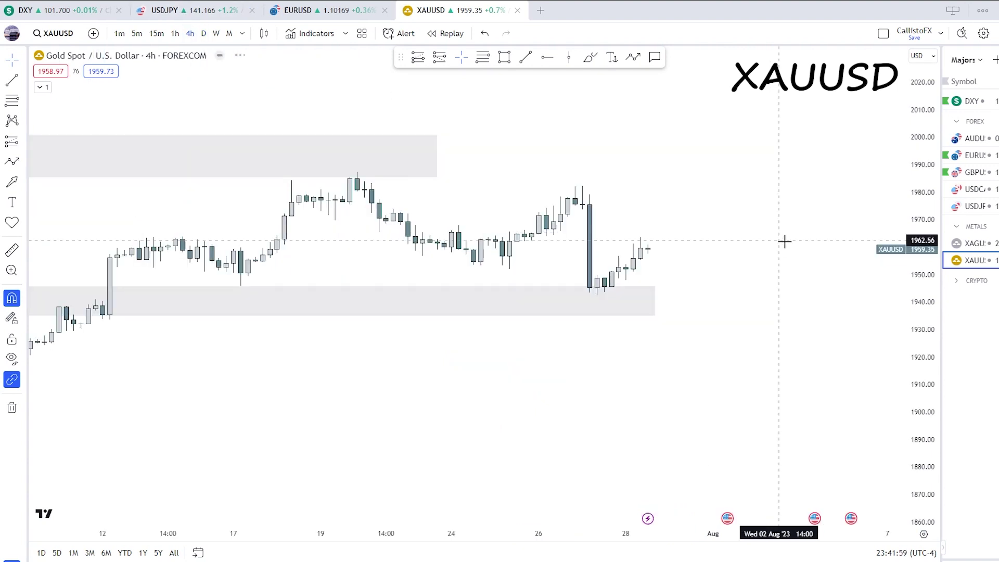
{"action": "left_click", "coordinate": [216, 33]}
{"action": "left_click", "coordinate": [204, 33]}
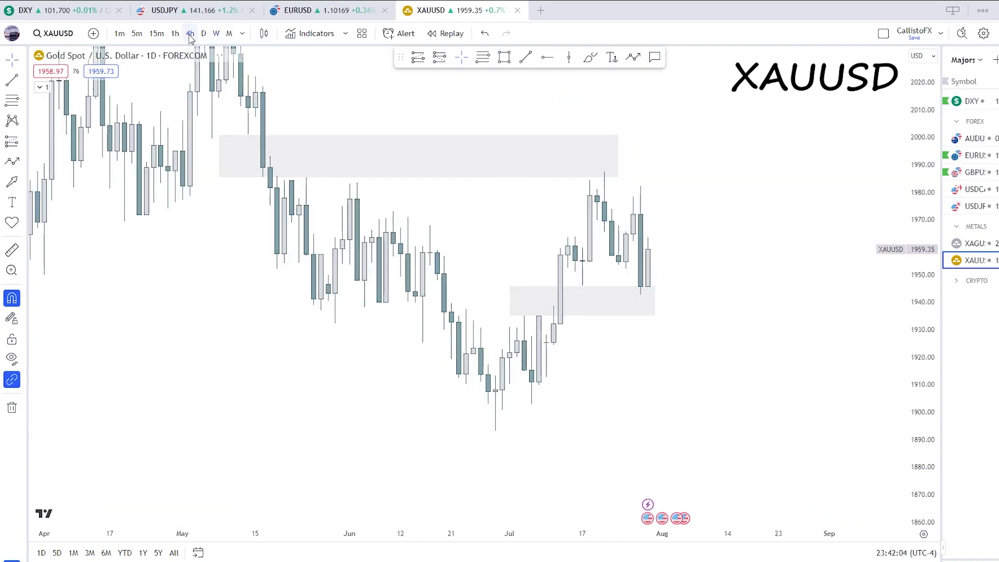
Switch XAUUSD to the 4-hour timeframe and draw a rectangle from 1949.78 to 1973.67 over the large bearish candle, extended past the latest candle
{"action": "left_click", "coordinate": [191, 34]}
{"action": "key", "text": "alt+shift+r"}
{"action": "left_click", "coordinate": [581, 175]}
{"action": "left_click", "coordinate": [597, 268]}
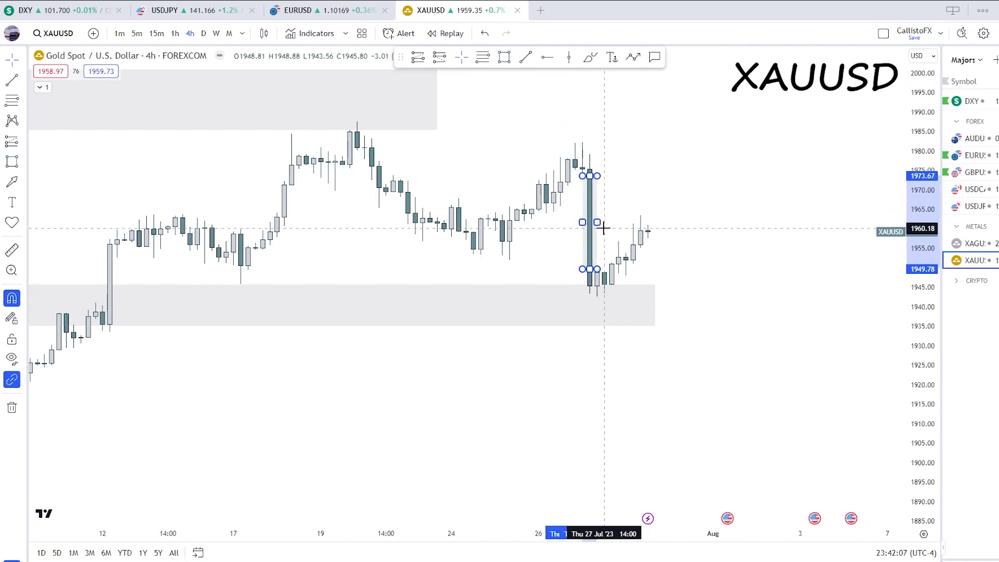
{"action": "left_click_drag", "start_coordinate": [597, 223], "coordinate": [662, 223]}
{"action": "left_click", "coordinate": [689, 215]}
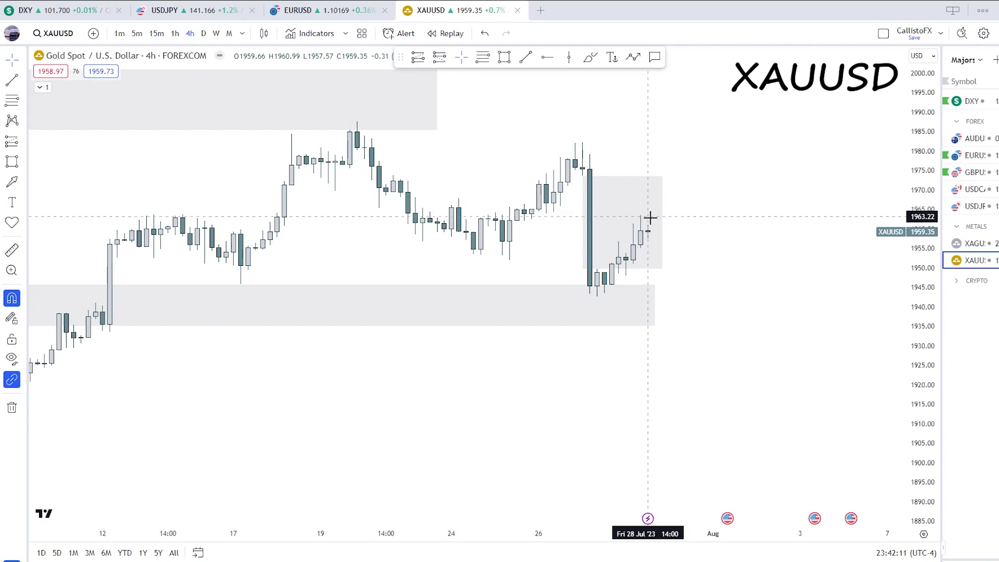
Draw a horizontal trend line at about 1964 from the swing low before the large drop to the new zone's far edge
{"action": "left_click", "coordinate": [545, 216]}
{"action": "left_click", "coordinate": [660, 226], "text": "shift"}
{"action": "left_click", "coordinate": [708, 168]}
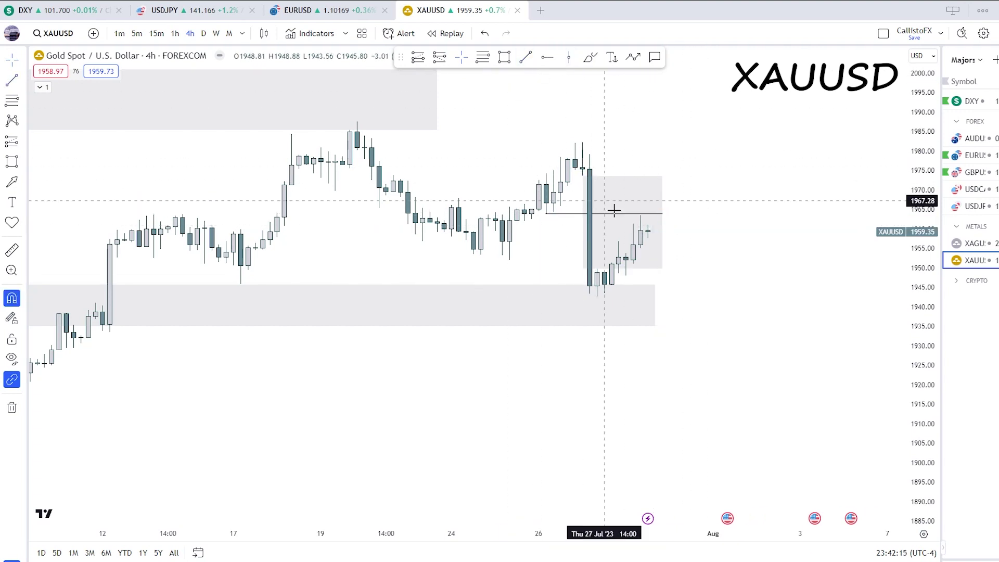
Draw a XAUUSD forecast path rising to about 1967, dipping to about 1955, retesting about 1963 and falling to an arrow at about 1924
{"action": "left_click", "coordinate": [634, 57]}
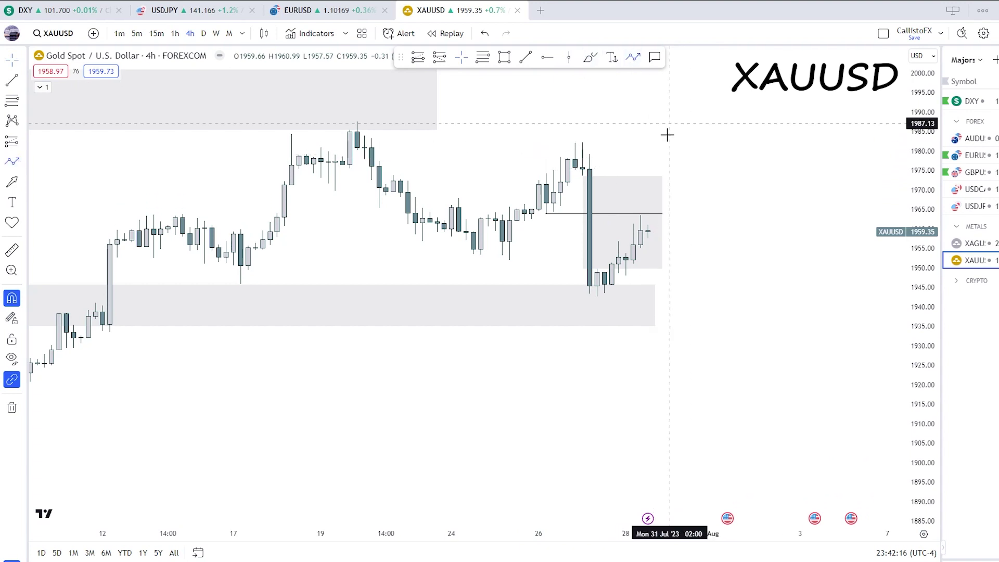
{"action": "left_click", "coordinate": [655, 232]}
{"action": "left_click", "coordinate": [662, 200]}
{"action": "left_click", "coordinate": [684, 250]}
{"action": "left_click", "coordinate": [692, 217]}
{"action": "double_click", "coordinate": [741, 369]}
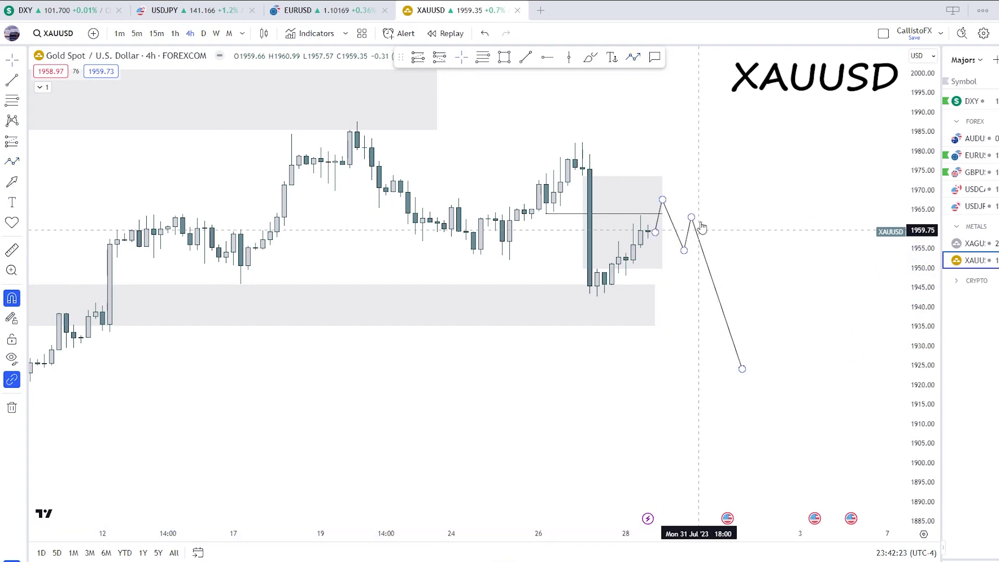
{"action": "left_click_drag", "start_coordinate": [731, 172], "coordinate": [725, 214]}
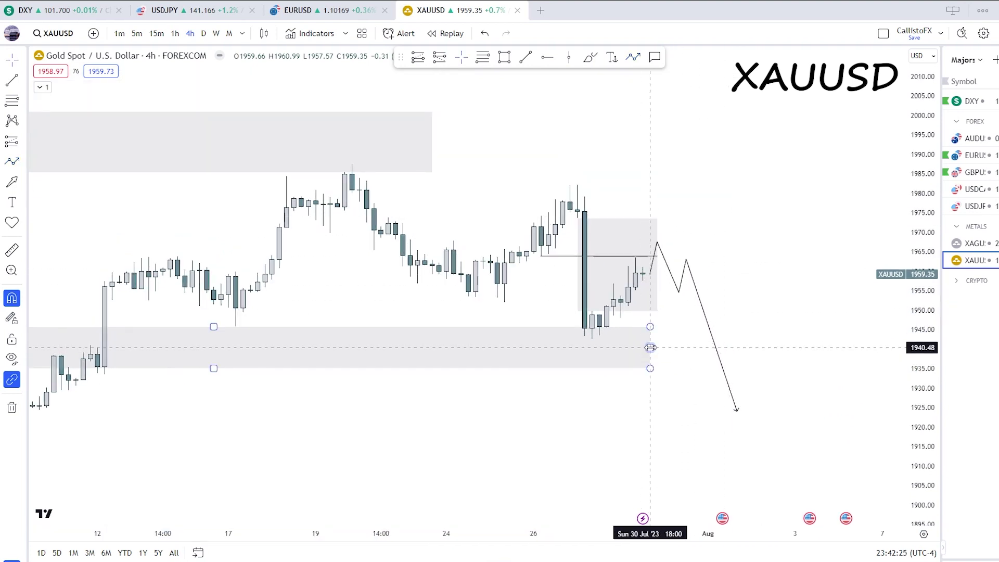
{"action": "scroll", "coordinate": [728, 241], "scroll_direction": "down", "scroll_amount": 3}
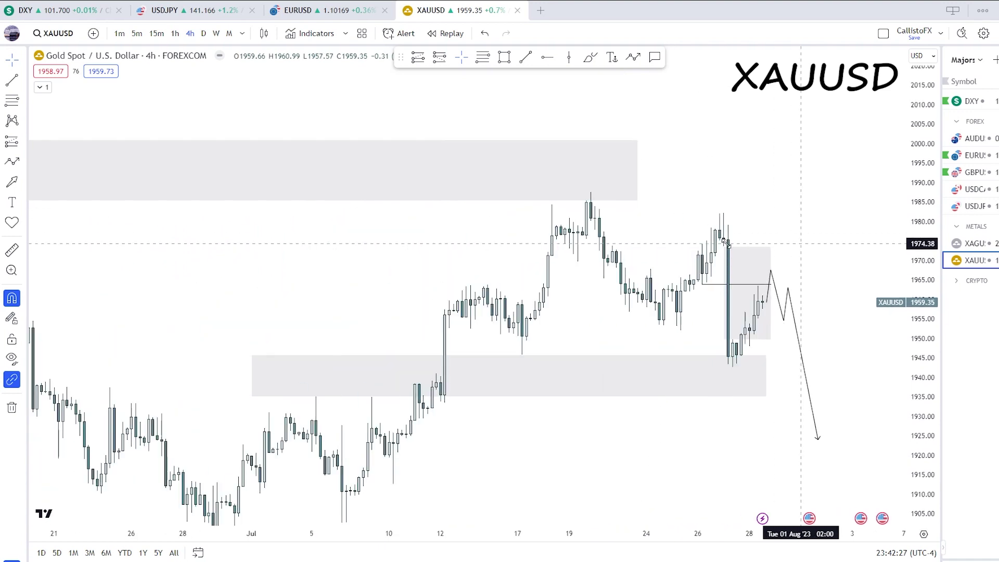
{"action": "scroll", "coordinate": [727, 241], "scroll_direction": "up", "scroll_amount": 2}
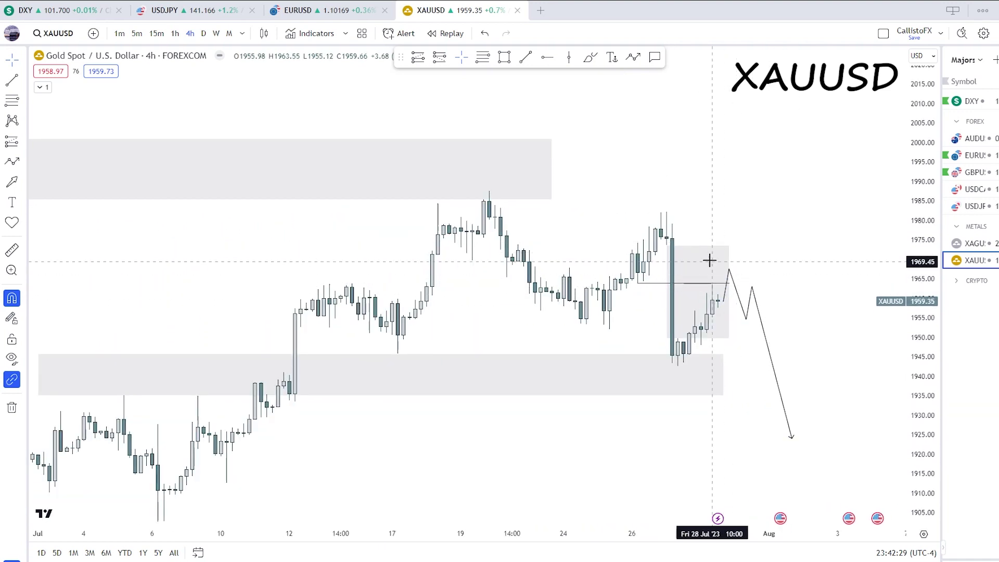